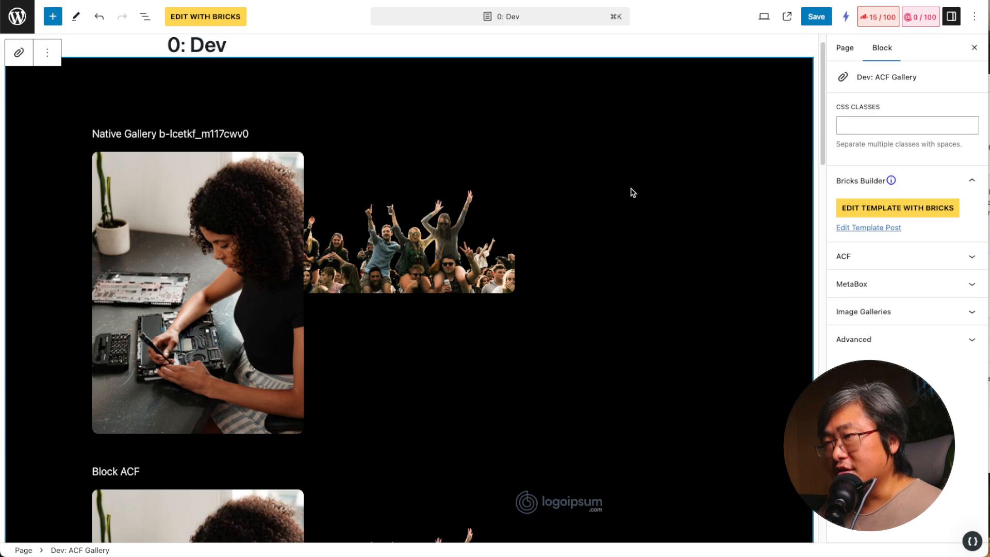
- Remove the logo and concert crowd images from the block's ACF gallery, then update the gallery
{"action": "left_click", "coordinate": [904, 260]}
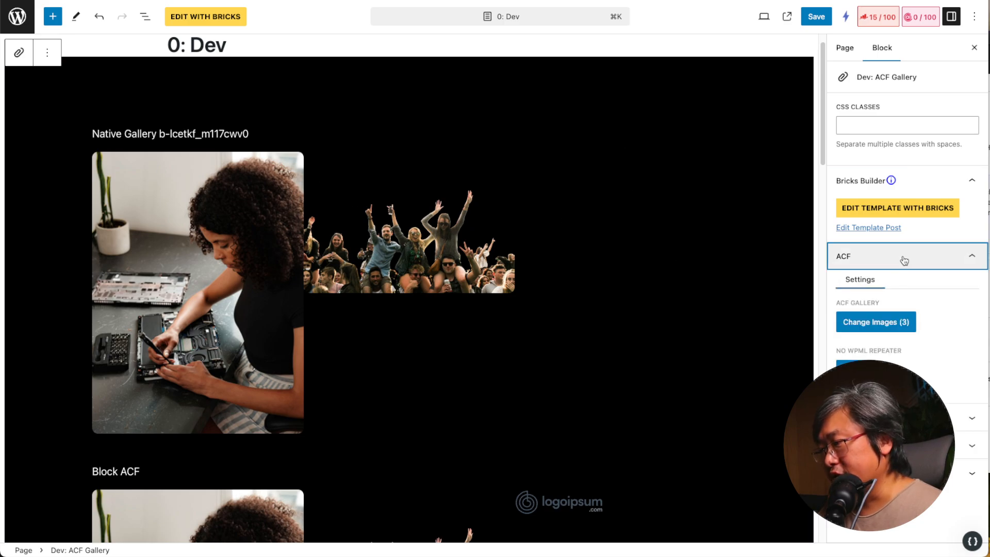
{"action": "left_click", "coordinate": [886, 327]}
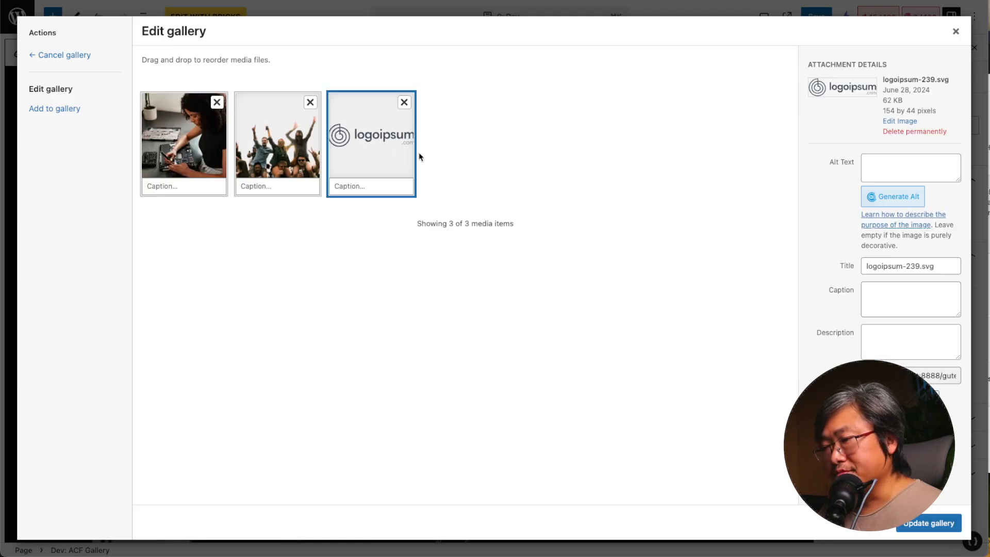
{"action": "left_click", "coordinate": [404, 102]}
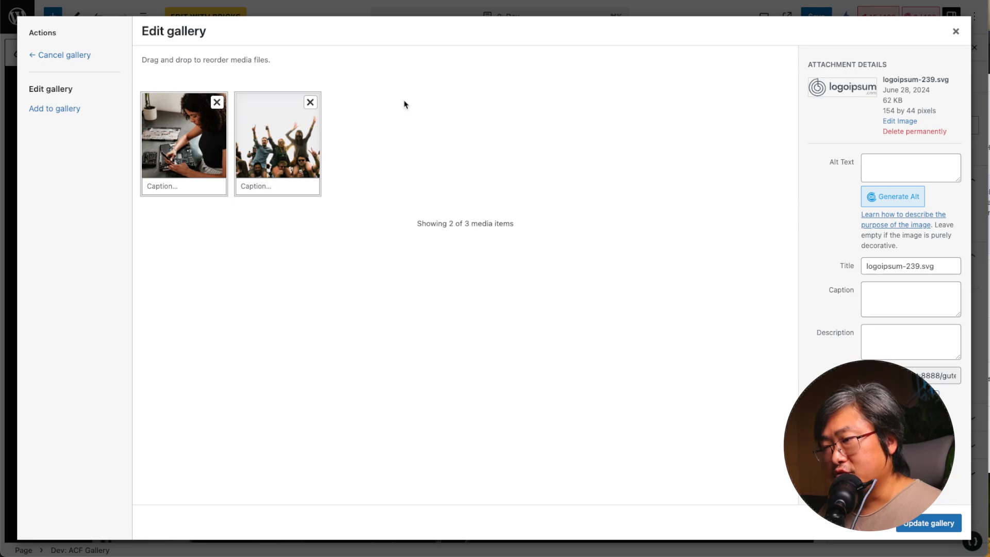
{"action": "left_click", "coordinate": [311, 104]}
{"action": "left_click", "coordinate": [926, 525]}
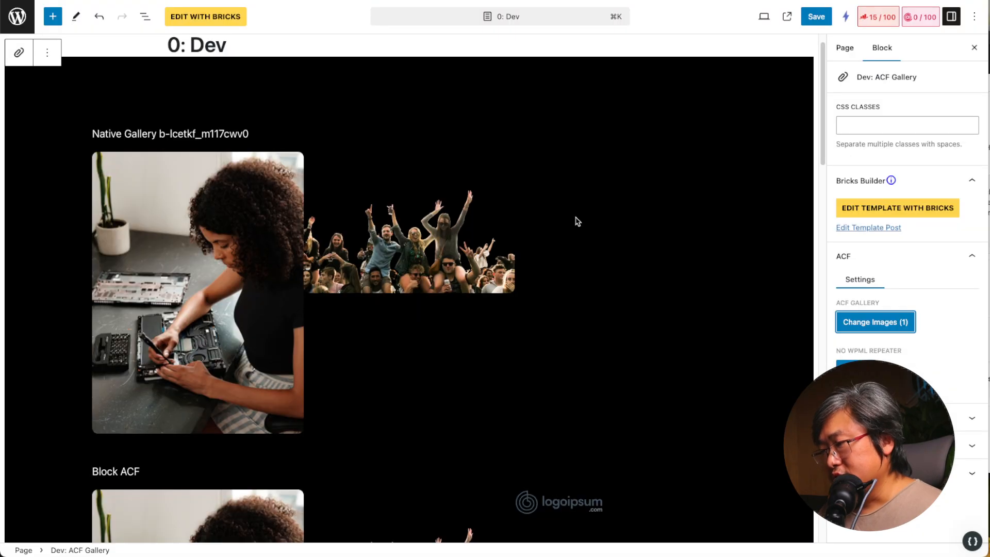
{"action": "scroll", "coordinate": [398, 343], "scroll_direction": "down", "scroll_amount": 7}
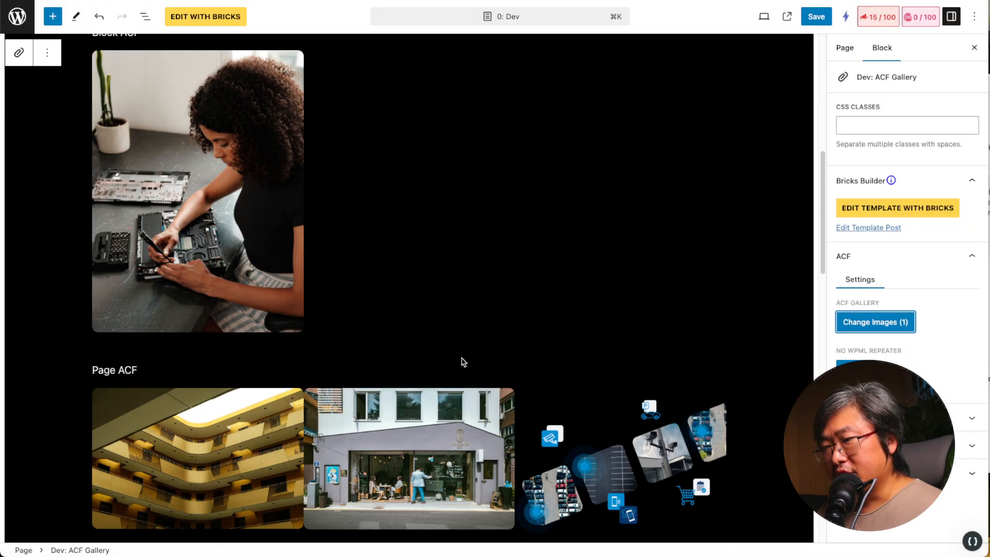
{"action": "scroll", "coordinate": [440, 261], "scroll_direction": "up", "scroll_amount": 7}
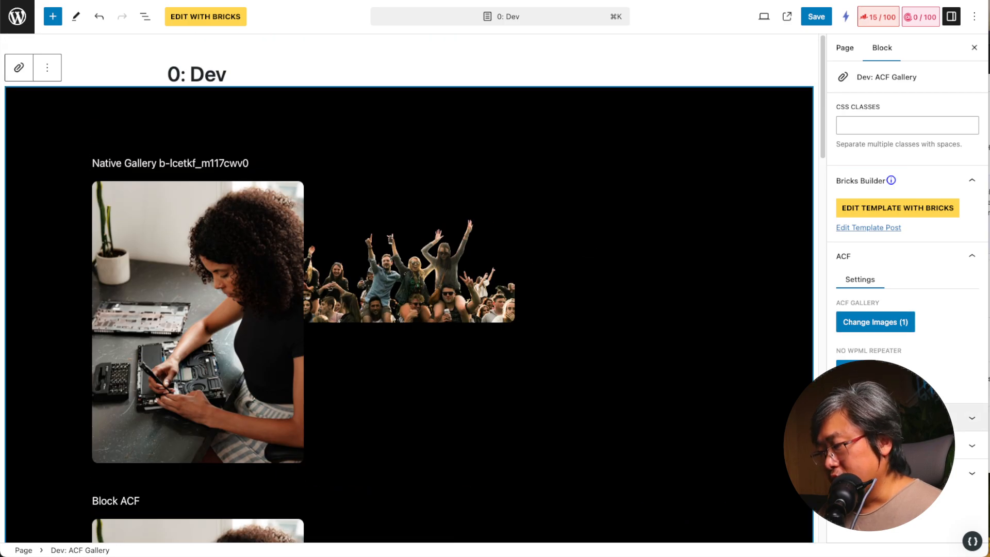
- Open the block's native image gallery for editing and remove both of its existing images
{"action": "left_click", "coordinate": [903, 446]}
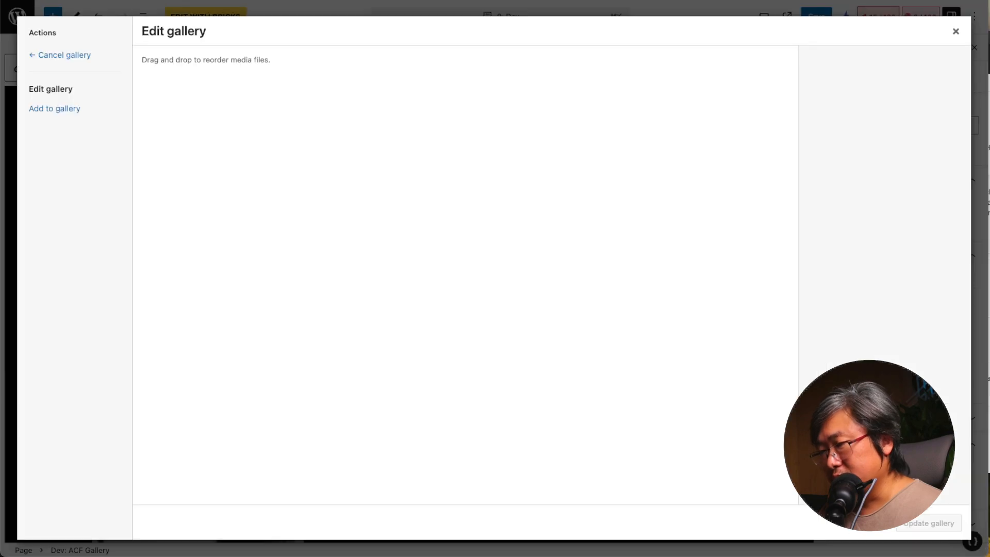
{"action": "left_click", "coordinate": [310, 102]}
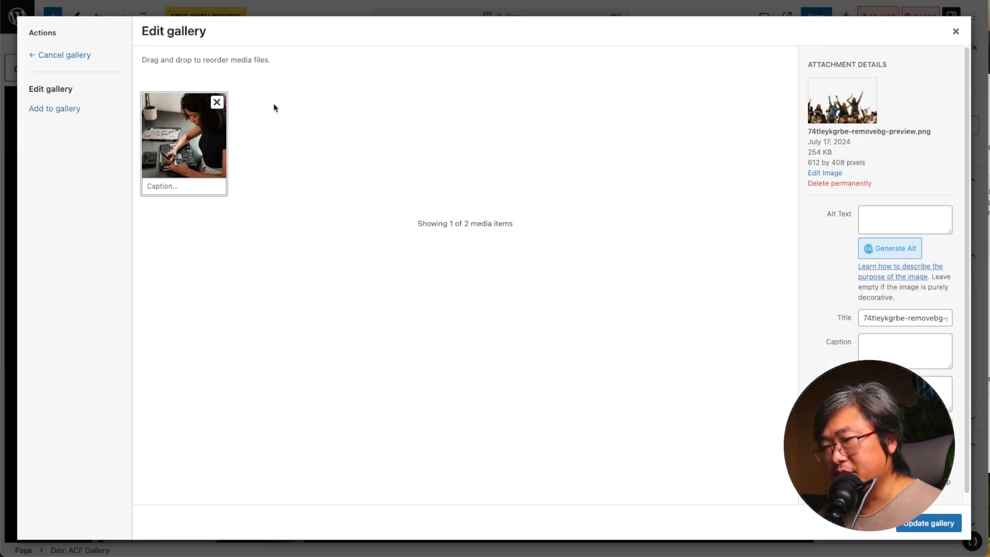
{"action": "left_click", "coordinate": [216, 103]}
- Add the red car, tunnel, woman repairing electronics and two-women photos from the media library to the native gallery and update it
{"action": "left_click", "coordinate": [61, 110]}
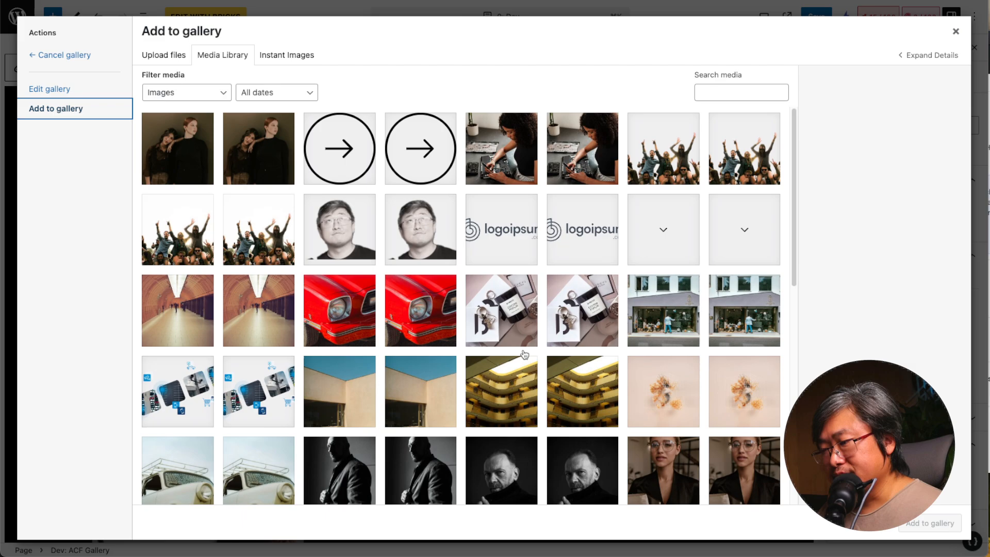
{"action": "left_click", "coordinate": [364, 328]}
{"action": "left_click", "coordinate": [256, 317]}
{"action": "left_click", "coordinate": [605, 143]}
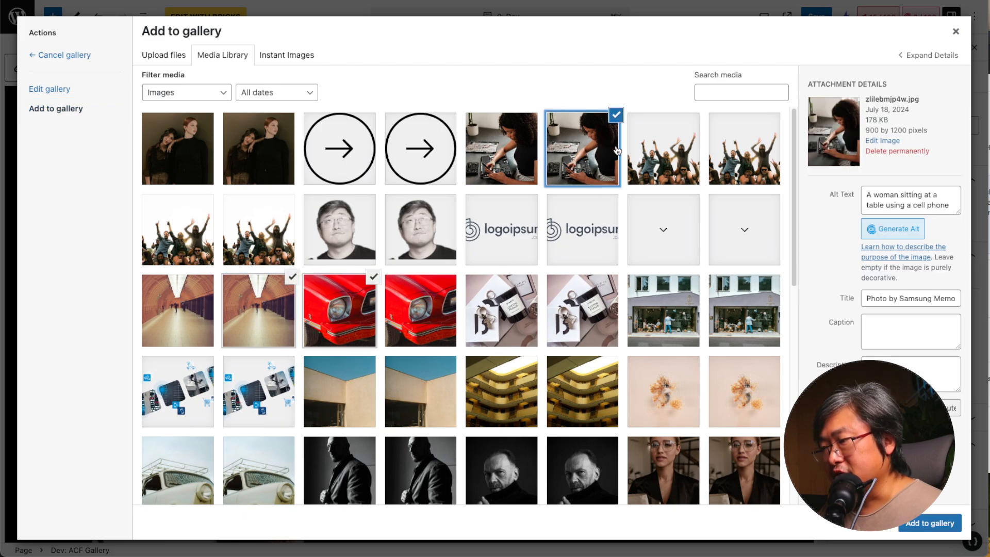
{"action": "left_click", "coordinate": [242, 148]}
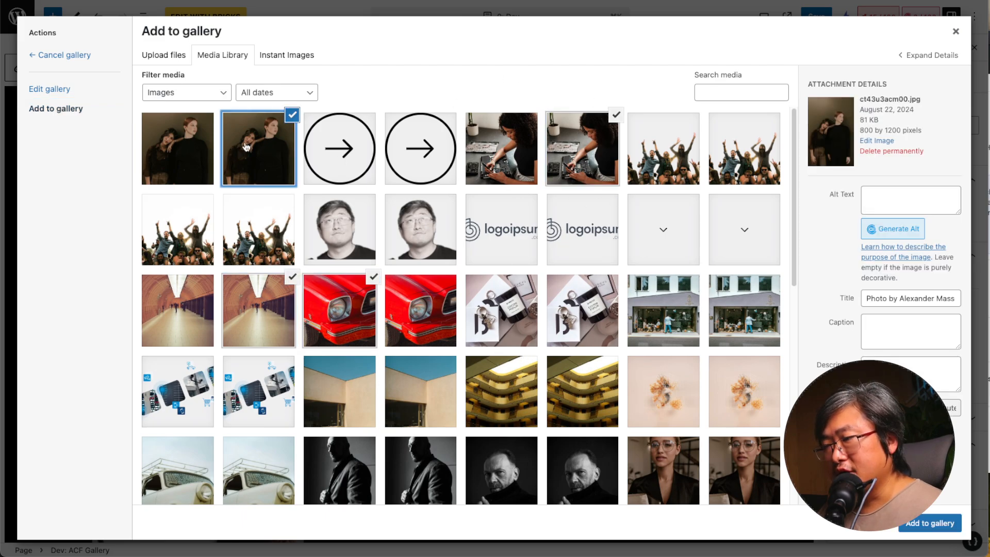
{"action": "left_click", "coordinate": [946, 529]}
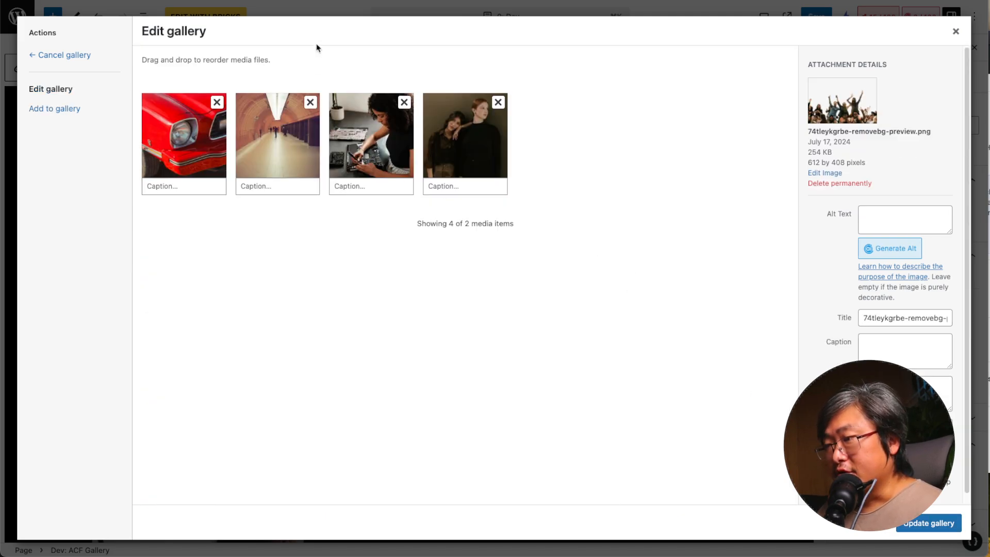
{"action": "left_click", "coordinate": [950, 531]}
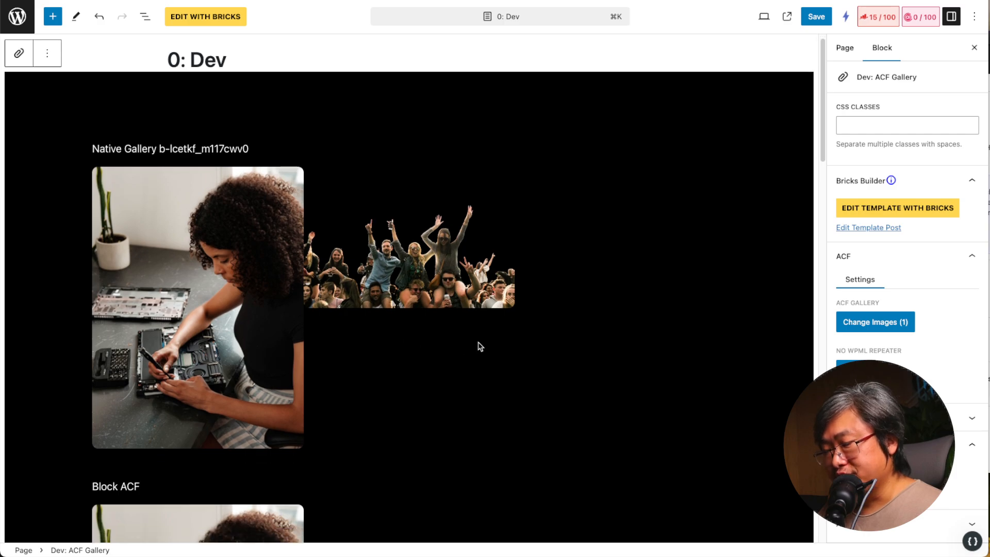
{"action": "scroll", "coordinate": [555, 343], "scroll_direction": "down", "scroll_amount": 10}
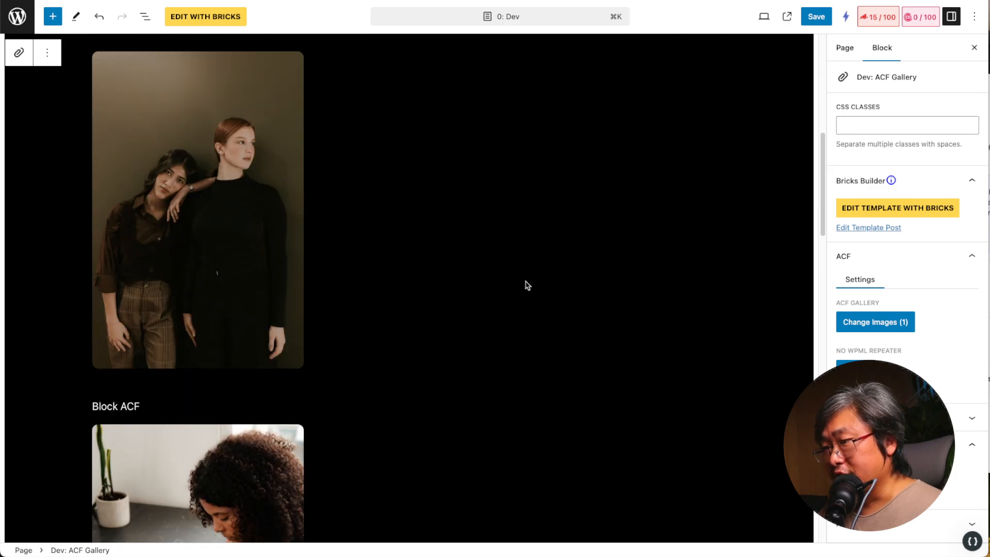
{"action": "scroll", "coordinate": [524, 292], "scroll_direction": "down", "scroll_amount": 4}
{"action": "scroll", "coordinate": [518, 263], "scroll_direction": "up", "scroll_amount": 4}
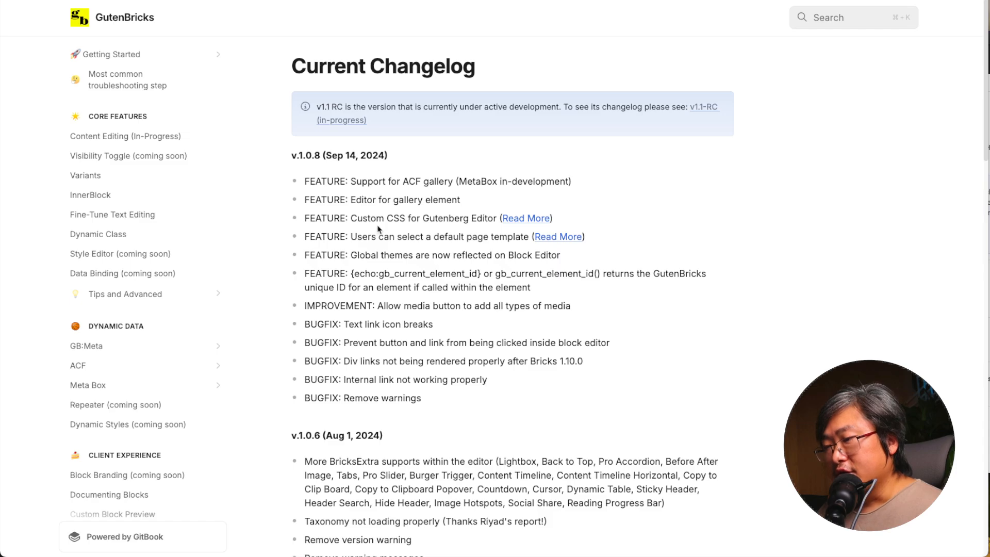
- Switch to the GutenBricks changelog and highlight the Custom CSS for Gutenberg Editor feature under v.1.0.8
{"action": "left_click_drag", "start_coordinate": [354, 217], "coordinate": [499, 223]}
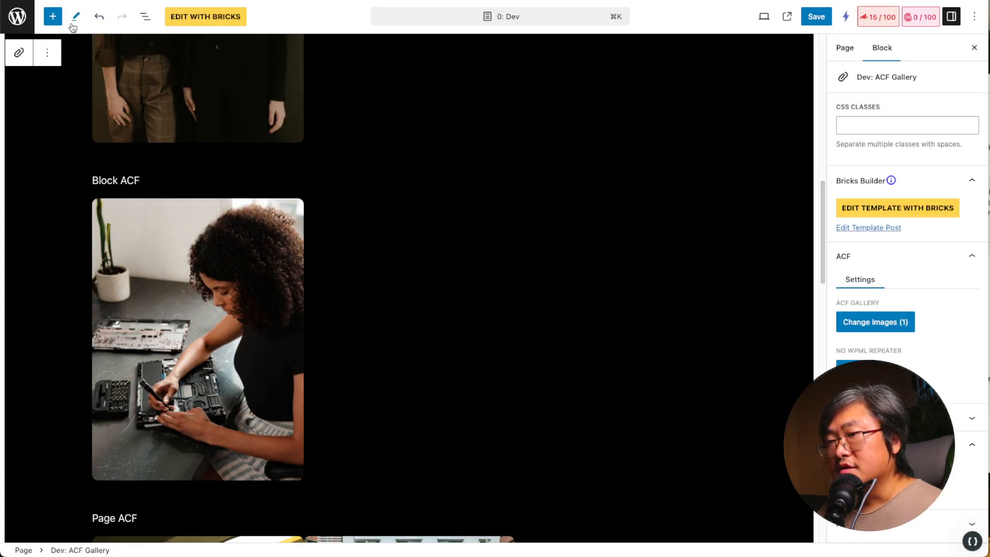
- Leave the 0: Dev page for a new blank page, discarding unsaved changes, and examine the height of its empty block area
{"action": "left_click", "coordinate": [54, 16]}
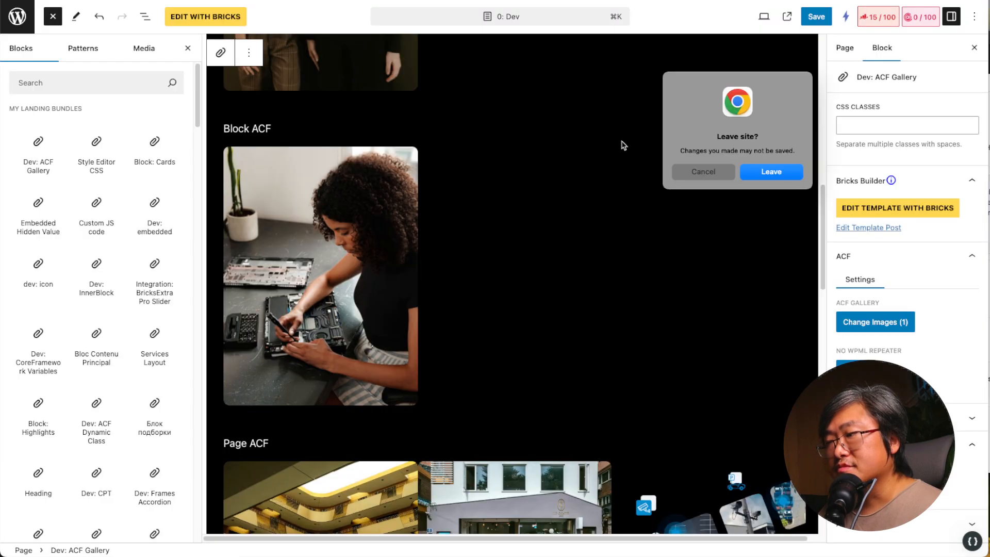
{"action": "left_click", "coordinate": [771, 171]}
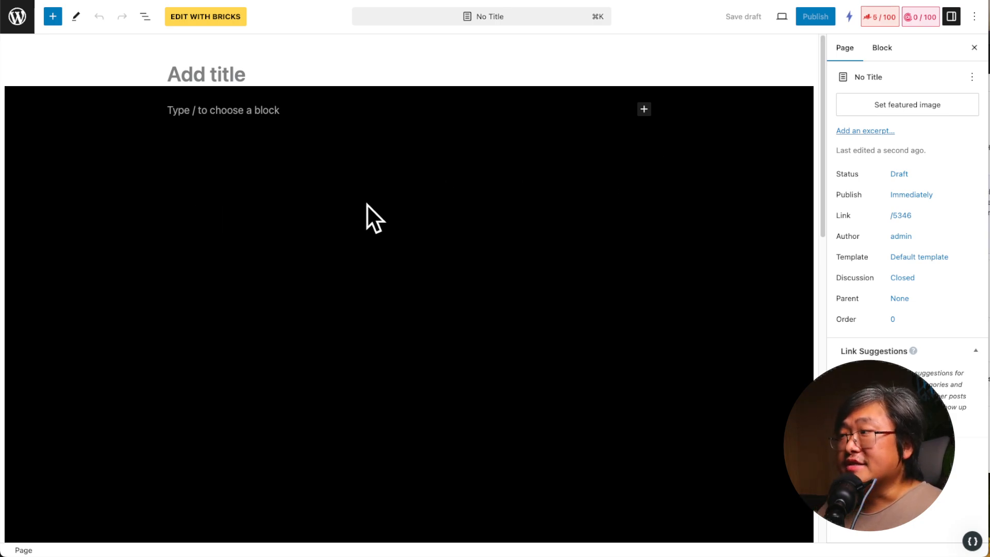
{"action": "scroll", "coordinate": [349, 227], "scroll_direction": "down", "scroll_amount": 1}
{"action": "scroll", "coordinate": [356, 229], "scroll_direction": "down", "scroll_amount": 2}
{"action": "scroll", "coordinate": [330, 233], "scroll_direction": "up", "scroll_amount": 3}
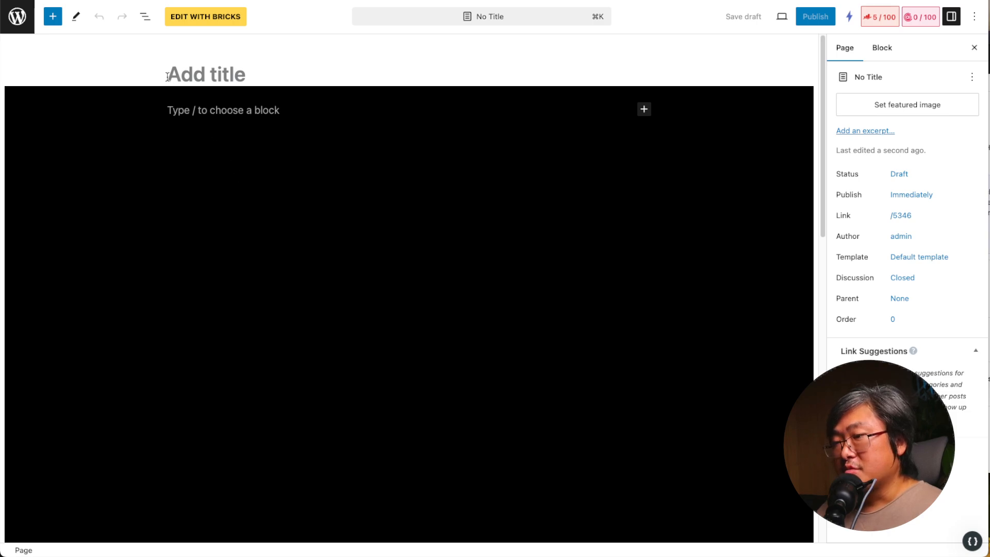
{"action": "scroll", "coordinate": [753, 381], "scroll_direction": "down", "scroll_amount": 5}
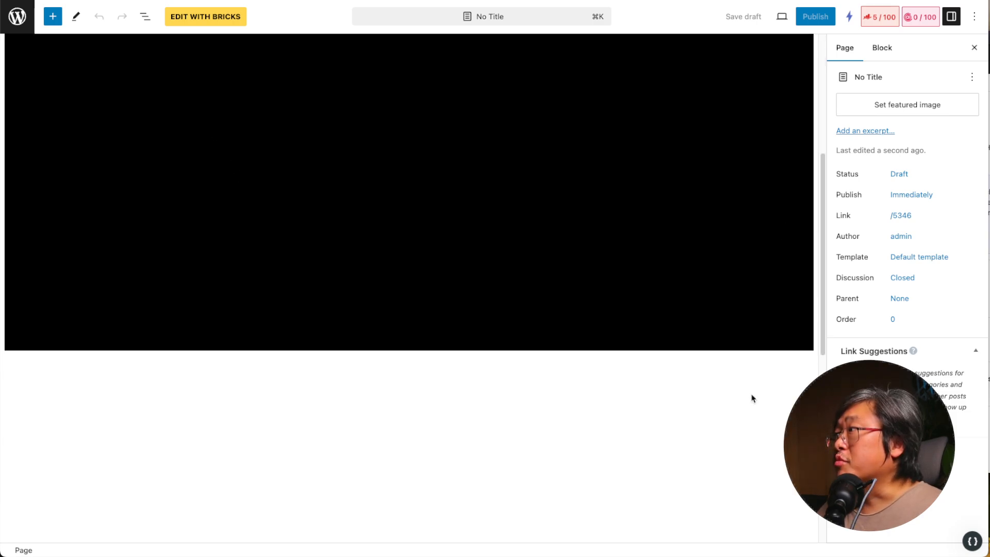
{"action": "scroll", "coordinate": [707, 354], "scroll_direction": "up", "scroll_amount": 5}
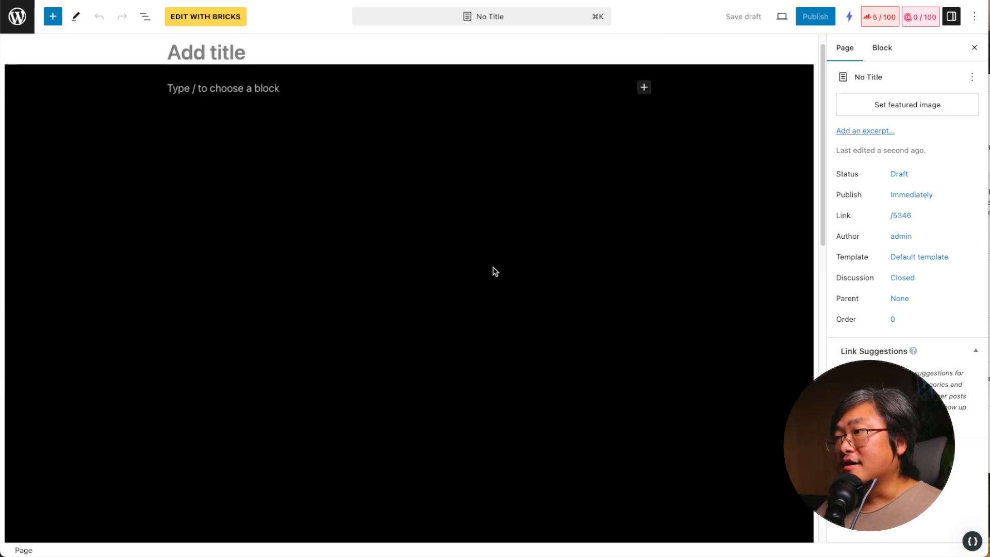
- Open the Gutenberg section of the GutenBricks settings and locate the Gutenberg Editor Custom CSS editor
{"action": "right_click", "coordinate": [7, 19]}
{"action": "left_click", "coordinate": [39, 23]}
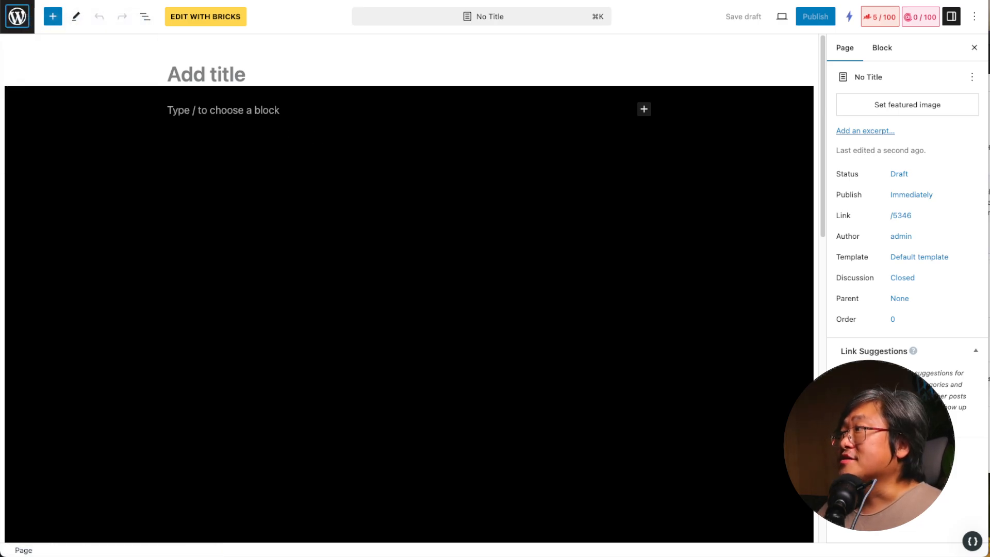
{"action": "key", "text": "ctrl+Tab"}
{"action": "mouse_move", "coordinate": [48, 71]}
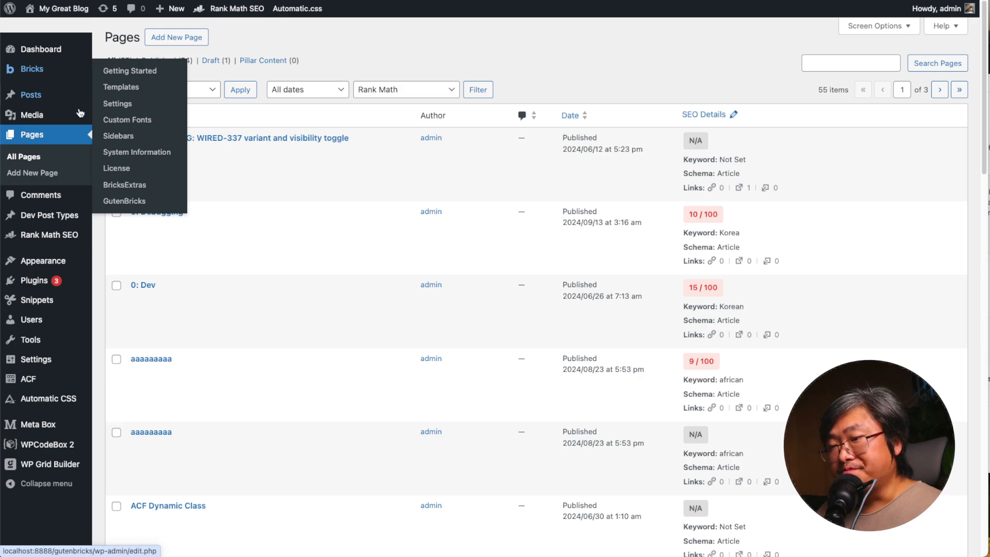
{"action": "left_click", "coordinate": [153, 201]}
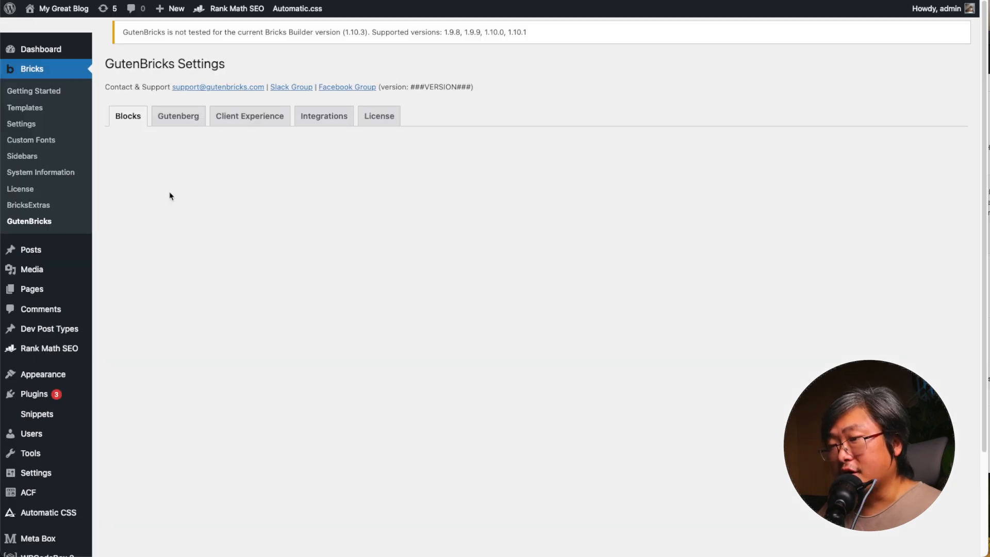
{"action": "left_click", "coordinate": [177, 120]}
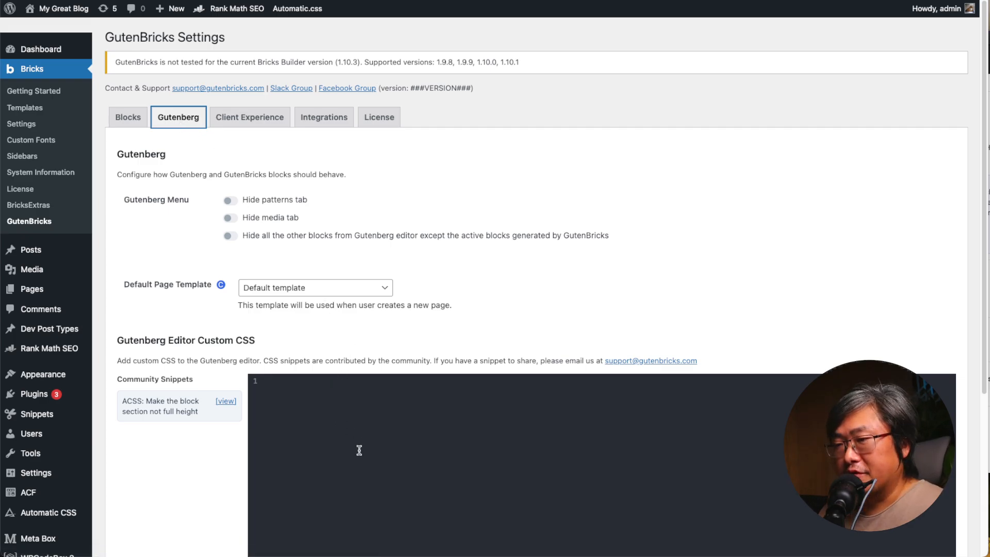
{"action": "scroll", "coordinate": [459, 298], "scroll_direction": "down", "scroll_amount": 3}
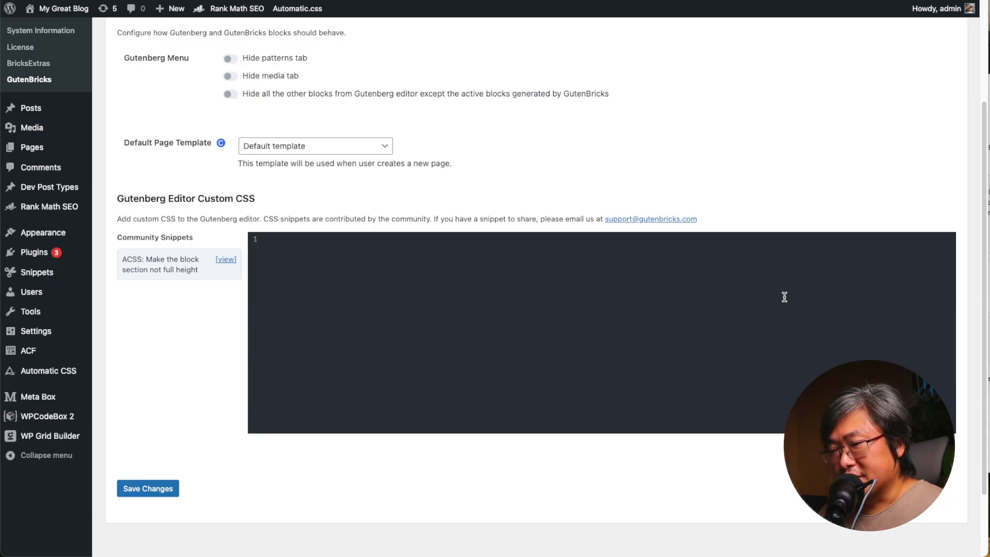
{"action": "left_click_drag", "start_coordinate": [117, 197], "coordinate": [234, 198]}
{"action": "left_click", "coordinate": [287, 198]}
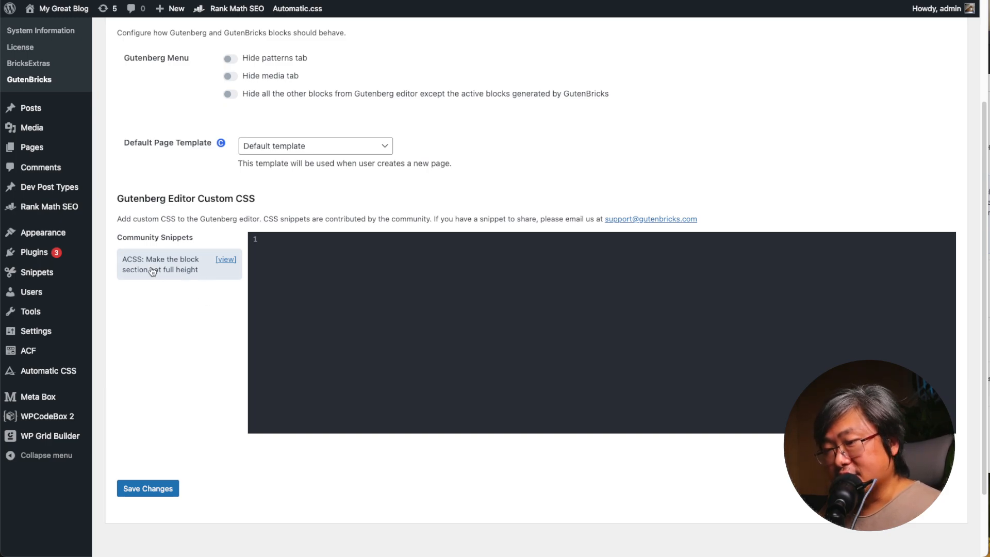
- Insert the community snippet "ACSS: Make the block section not full height" into the custom CSS, save, and check a new page
{"action": "left_click", "coordinate": [181, 271]}
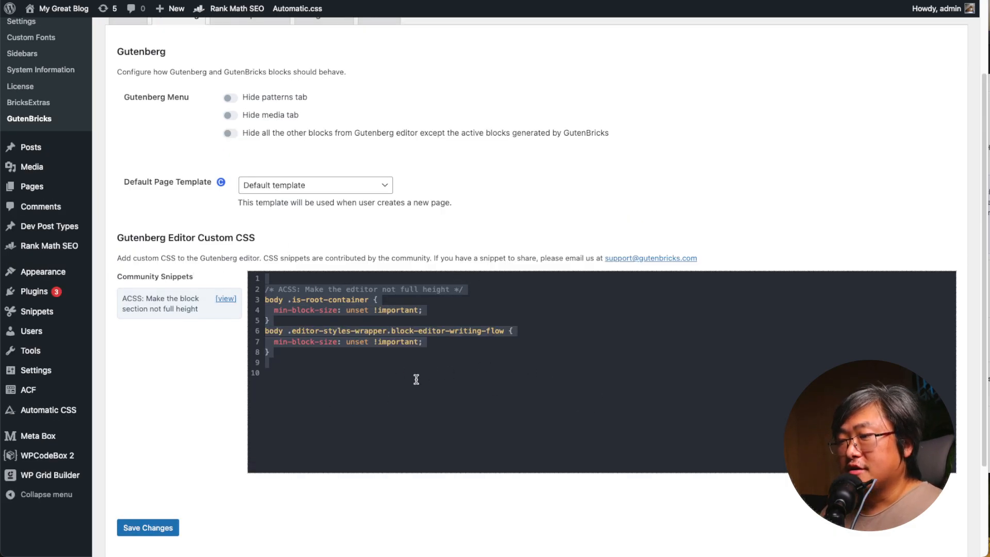
{"action": "scroll", "coordinate": [395, 385], "scroll_direction": "down", "scroll_amount": 2}
{"action": "left_click", "coordinate": [382, 283]}
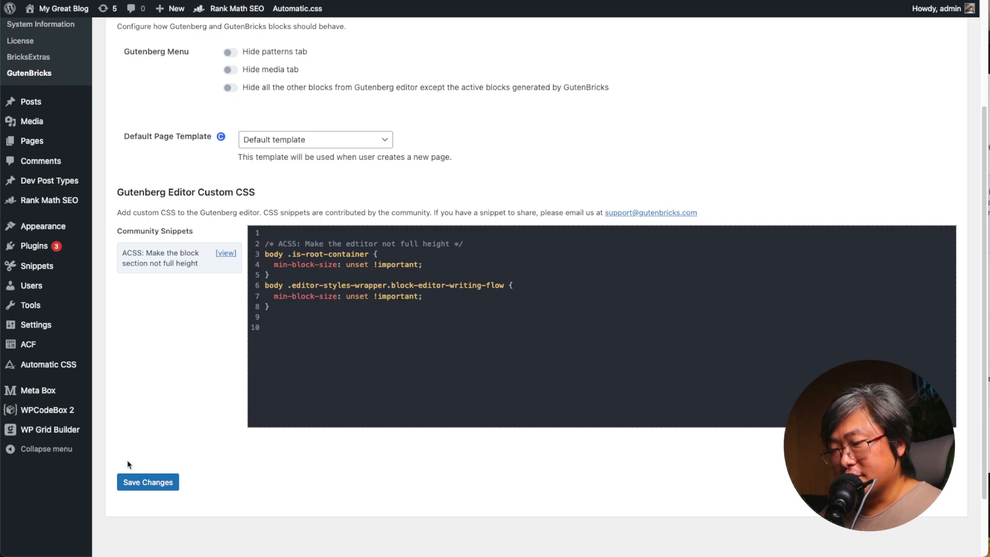
{"action": "left_click", "coordinate": [143, 487]}
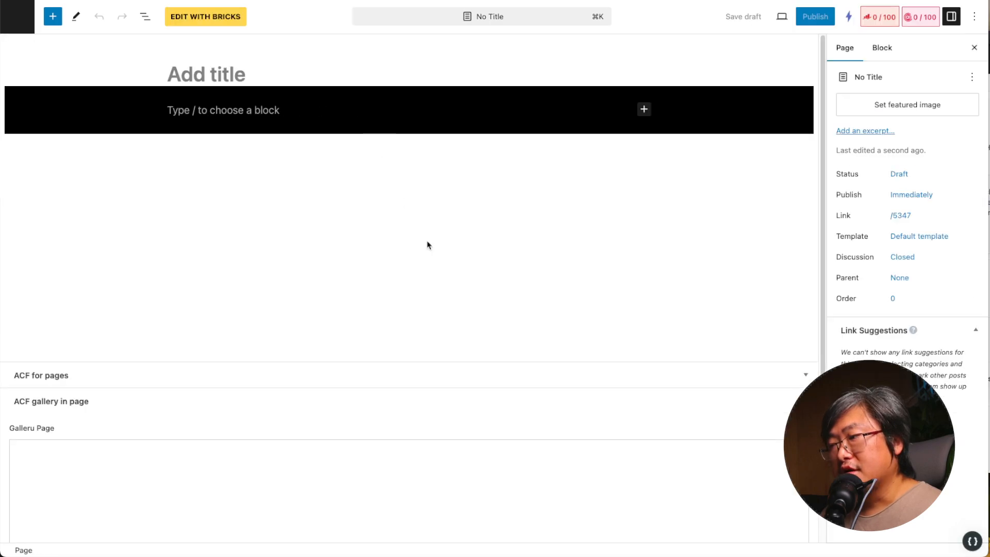
{"action": "scroll", "coordinate": [438, 288], "scroll_direction": "down", "scroll_amount": 3}
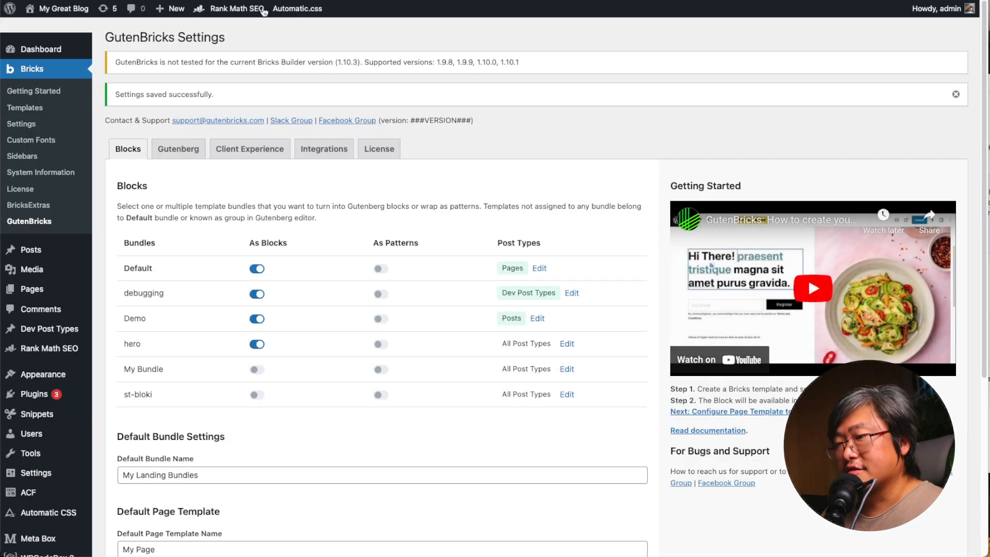
- Clear all the Gutenberg editor custom CSS, save the settings, and reload the new untitled page, discarding its unsaved changes
{"action": "scroll", "coordinate": [207, 232], "scroll_direction": "down", "scroll_amount": 5}
{"action": "scroll", "coordinate": [201, 155], "scroll_direction": "up", "scroll_amount": 3}
{"action": "left_click", "coordinate": [212, 66]}
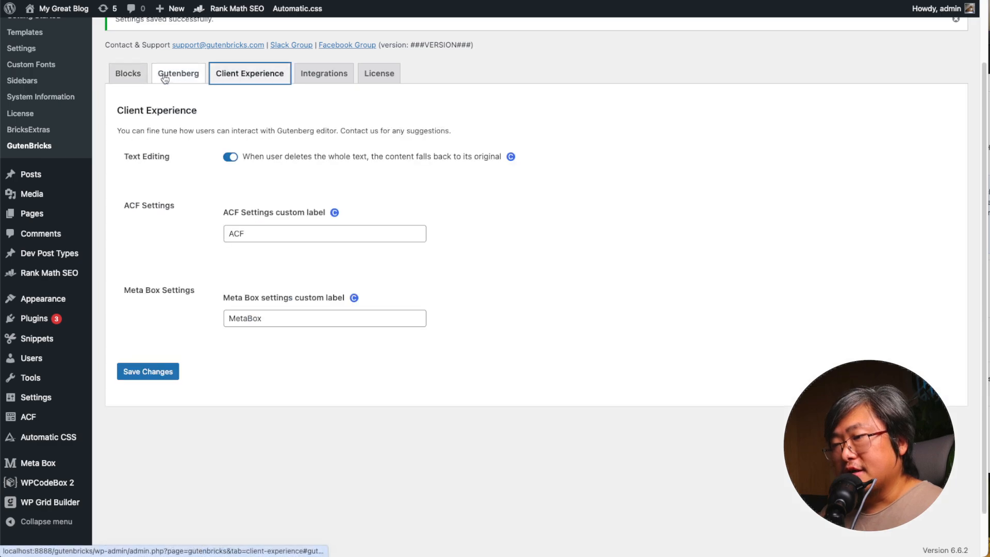
{"action": "left_click", "coordinate": [177, 71]}
{"action": "key", "text": "super+a"}
{"action": "key", "text": "BackSpace"}
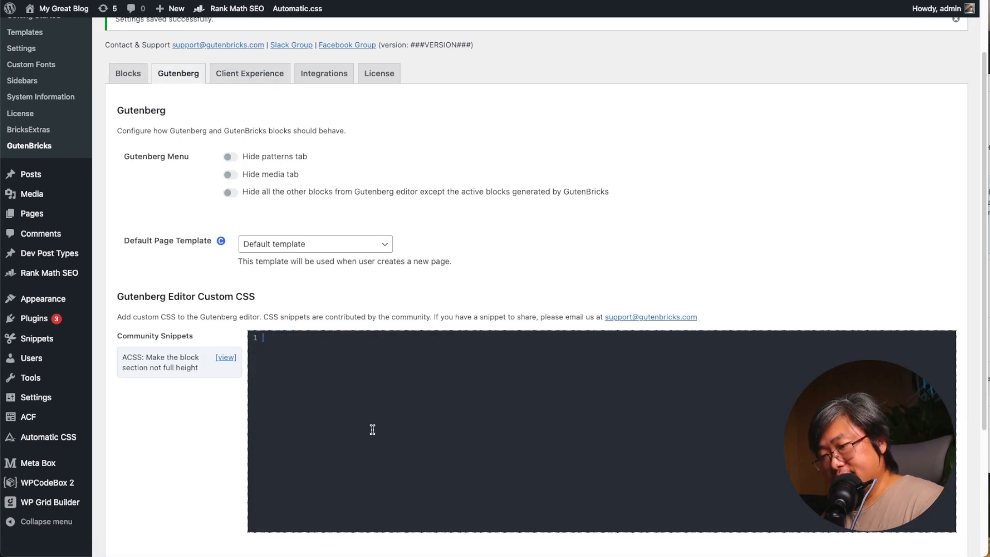
{"action": "scroll", "coordinate": [279, 464], "scroll_direction": "down", "scroll_amount": 3}
{"action": "left_click", "coordinate": [146, 462]}
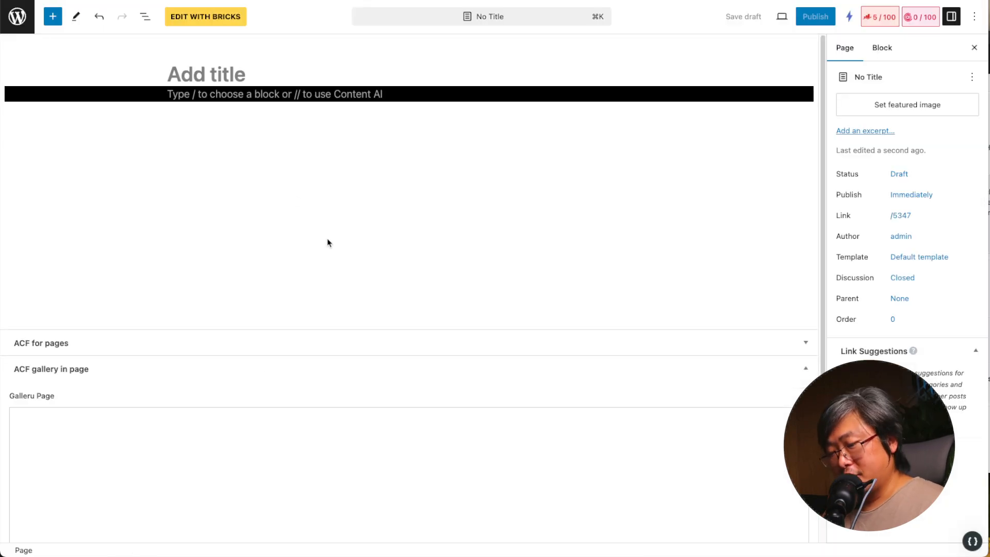
{"action": "key", "text": "super+r"}
{"action": "left_click", "coordinate": [772, 171]}
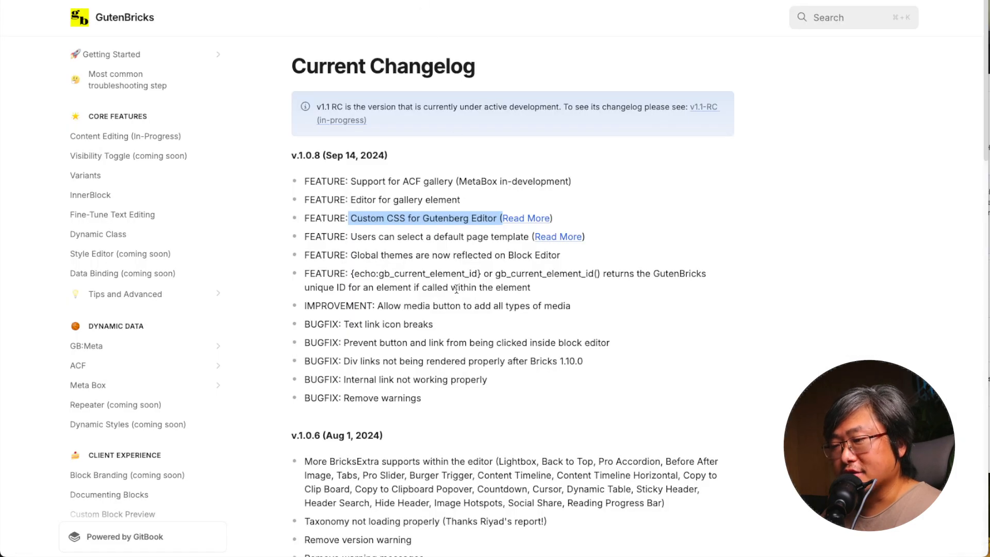
- Highlight the changelog entry about global themes in the Block Editor and insert the Dev: ACF Gallery block into the untitled page
{"action": "left_click", "coordinate": [440, 268]}
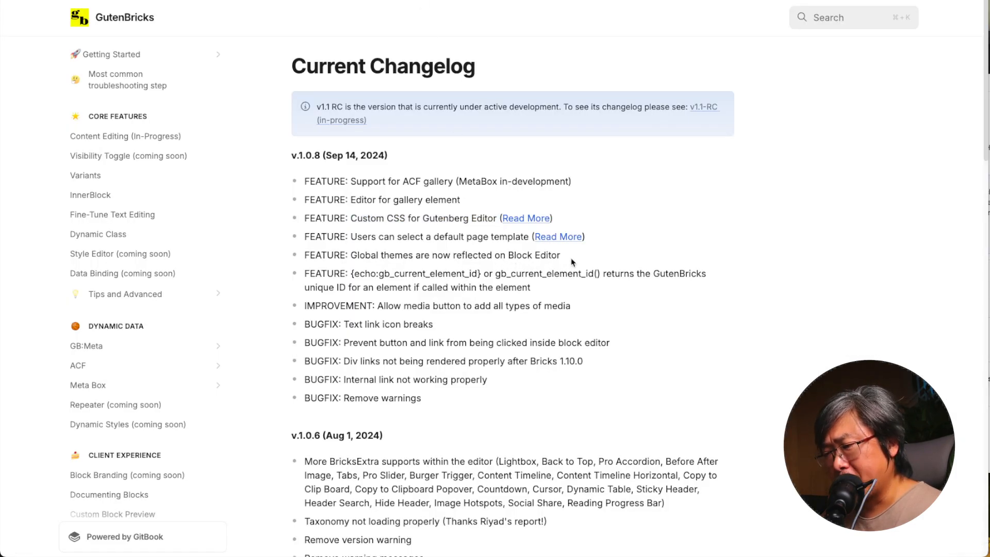
{"action": "left_click_drag", "start_coordinate": [560, 255], "coordinate": [351, 253]}
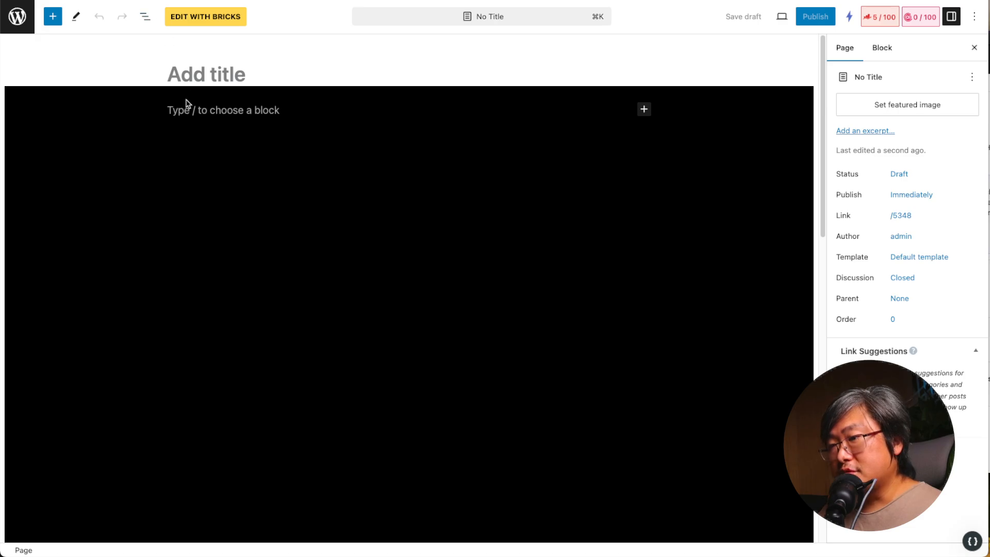
{"action": "left_click", "coordinate": [52, 17]}
{"action": "left_click", "coordinate": [38, 142]}
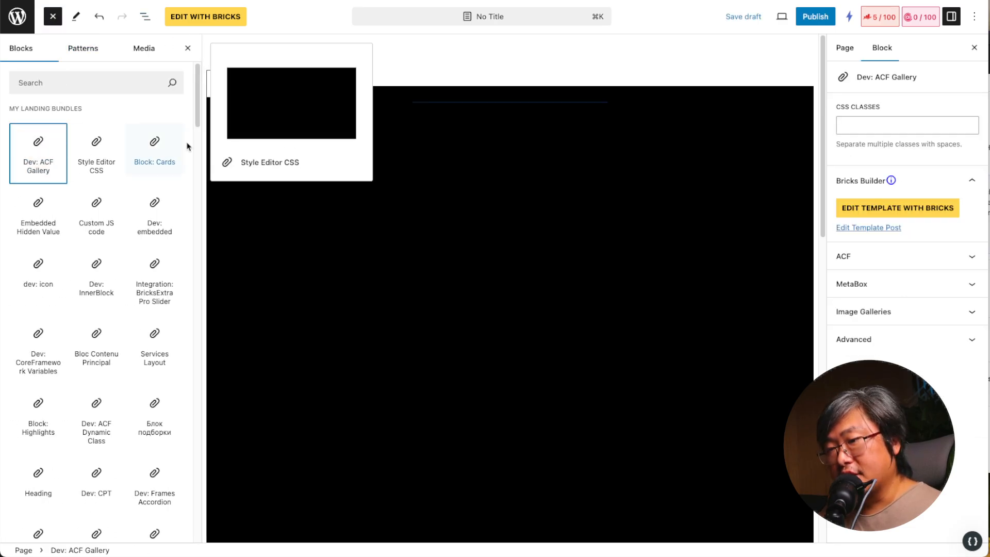
{"action": "left_click", "coordinate": [450, 137]}
{"action": "left_click", "coordinate": [501, 122]}
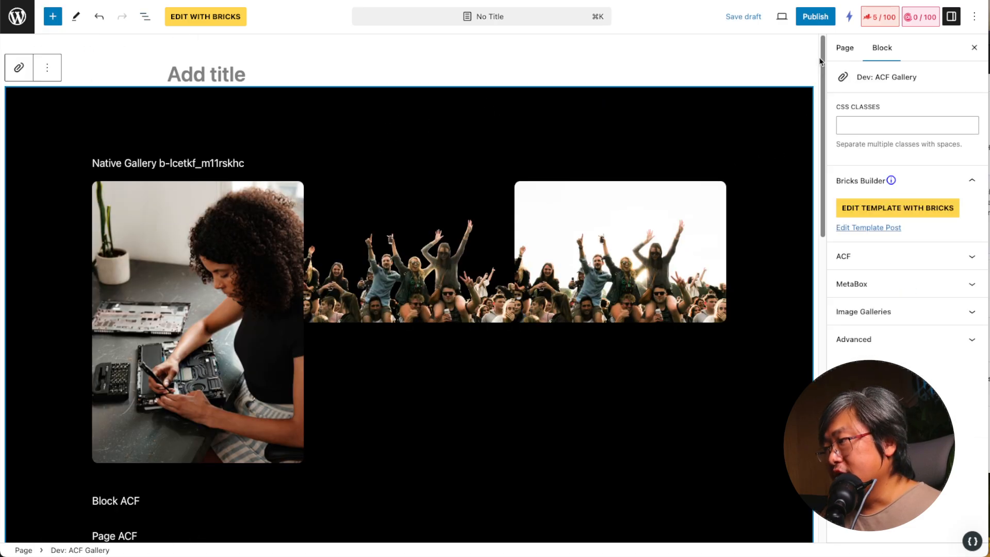
- Open the Dev: ACF Gallery template in Bricks and examine the site background in the dev theme style's General settings
{"action": "left_click", "coordinate": [897, 209]}
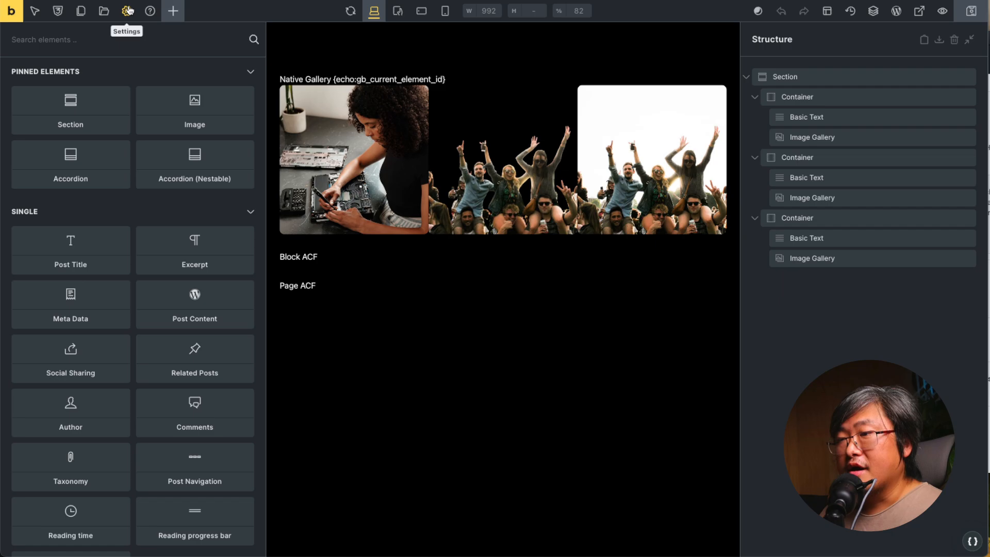
{"action": "left_click", "coordinate": [127, 10]}
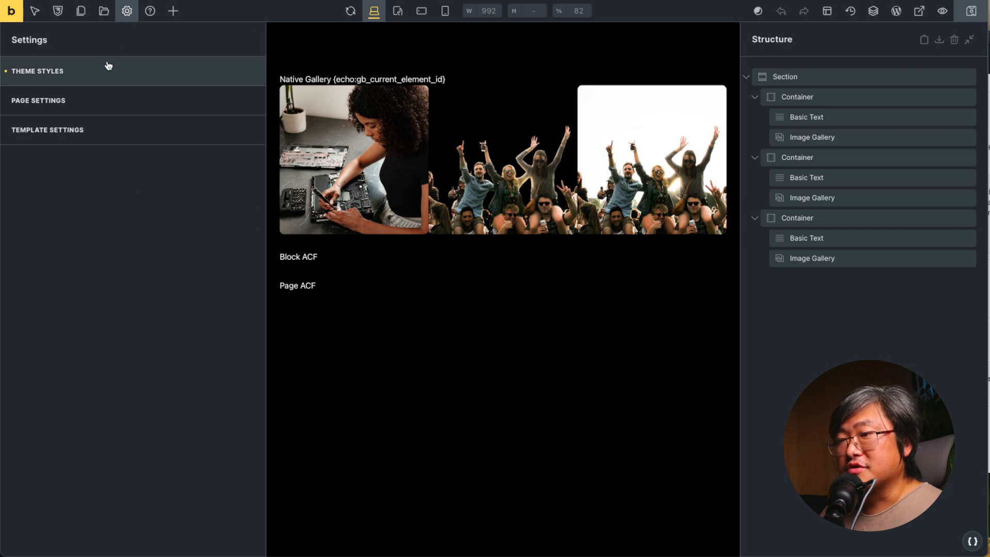
{"action": "left_click", "coordinate": [100, 67]}
{"action": "left_click", "coordinate": [48, 192]}
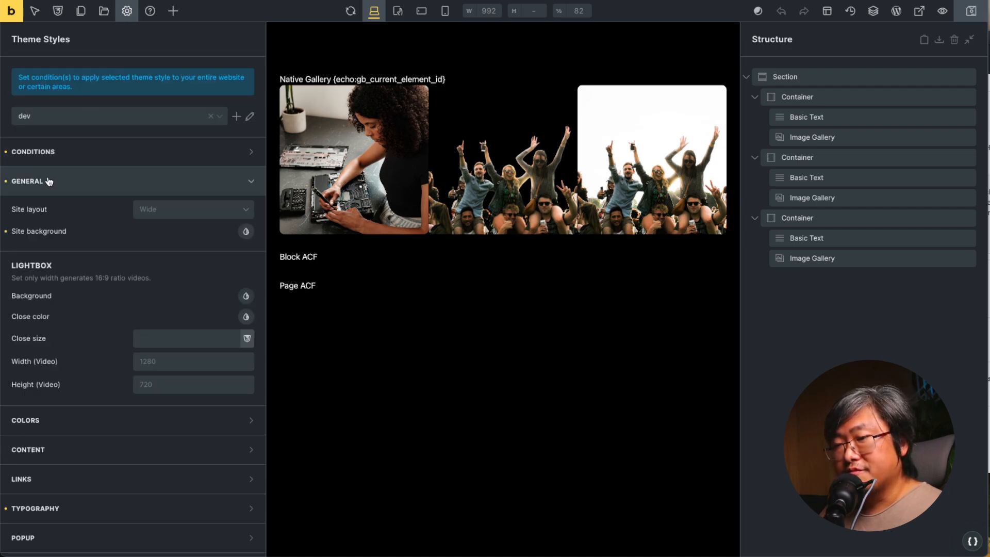
{"action": "left_click", "coordinate": [53, 189]}
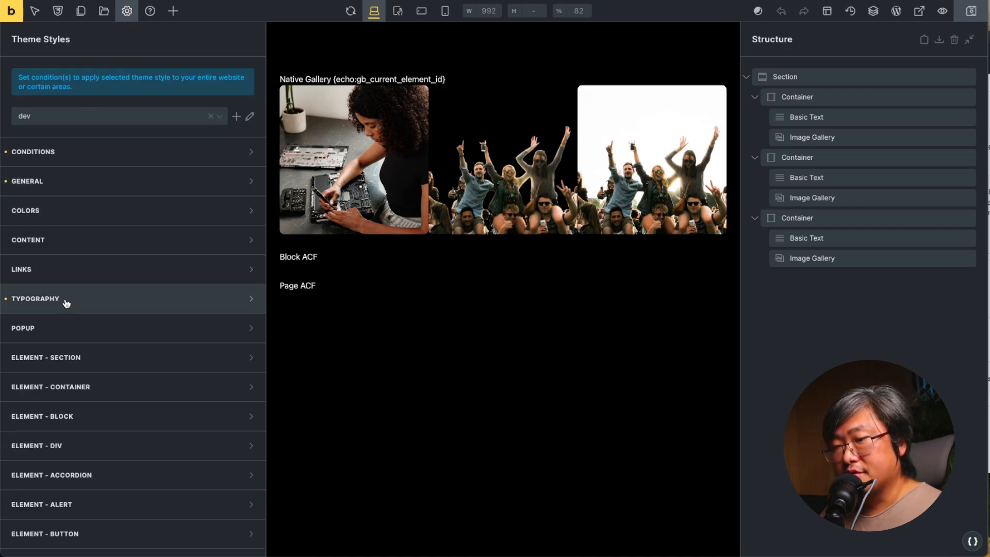
{"action": "left_click", "coordinate": [52, 178]}
{"action": "left_click", "coordinate": [244, 235]}
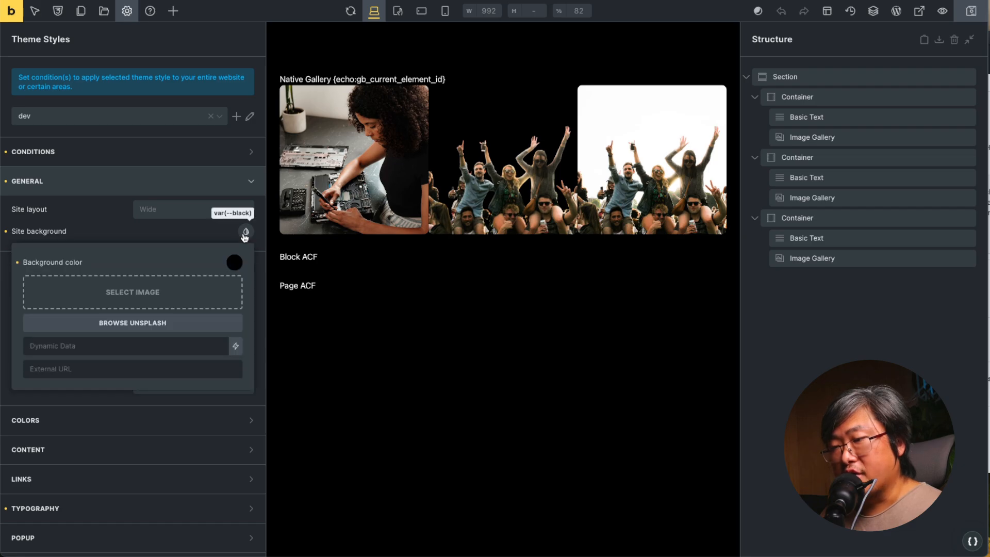
{"action": "left_click", "coordinate": [199, 241]}
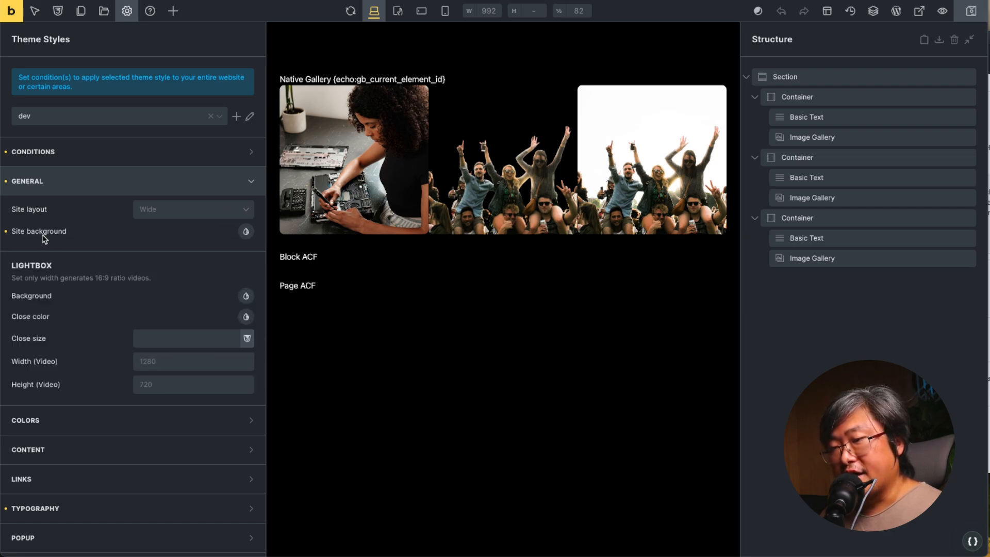
- Examine the body text settings in the dev theme style's Typography section and return to the untitled page
{"action": "left_click", "coordinate": [48, 184]}
{"action": "left_click", "coordinate": [58, 309]}
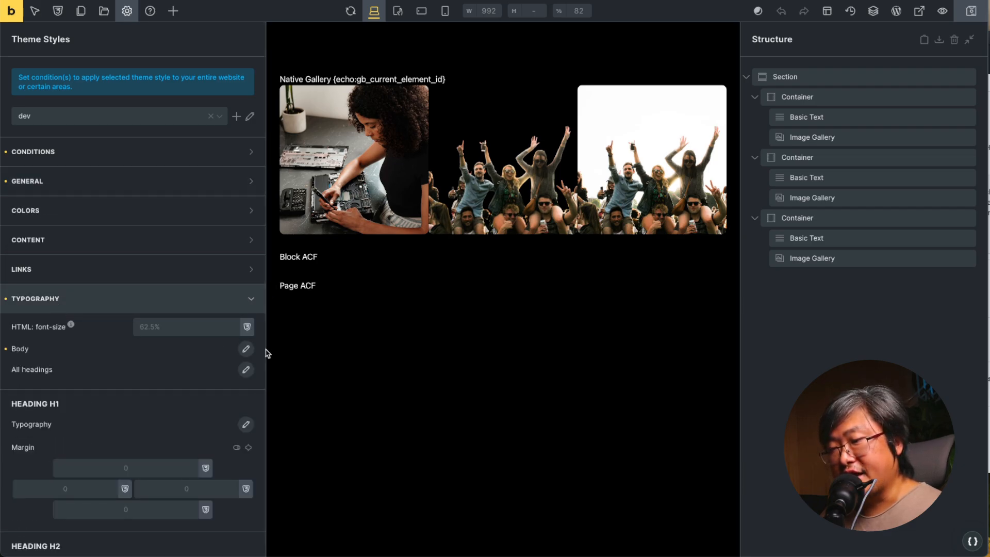
{"action": "left_click", "coordinate": [246, 349]}
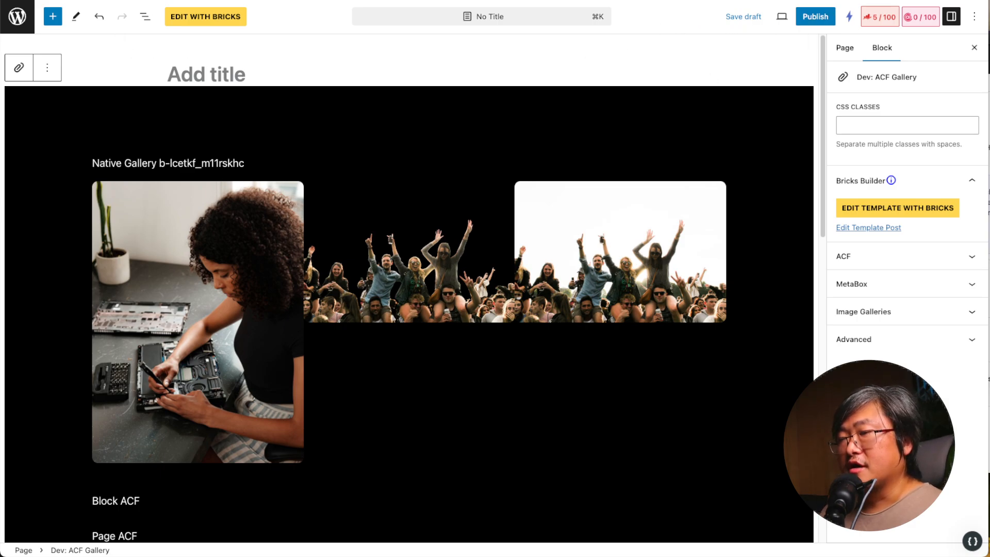
{"action": "left_click", "coordinate": [769, 170]}
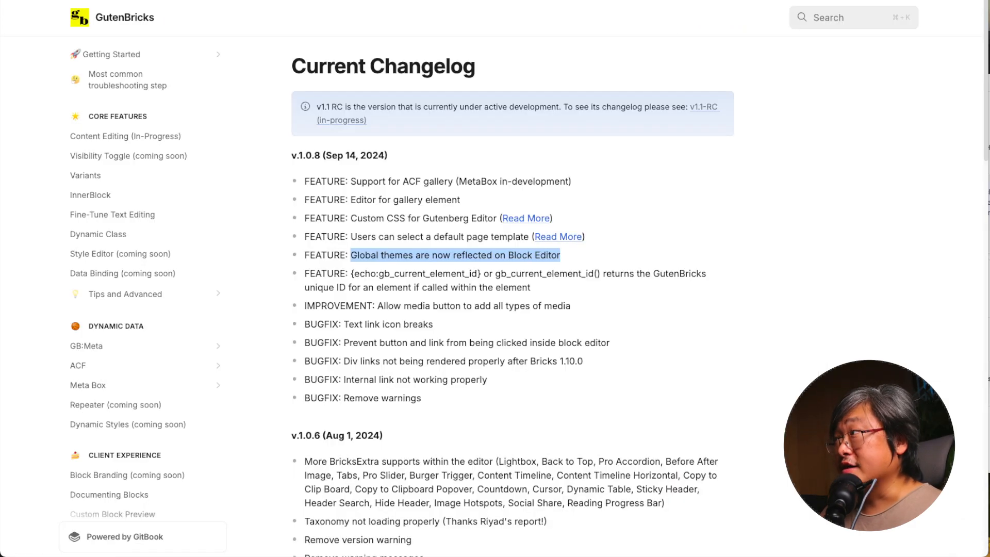
- Highlight the changelog entry about selecting a default page template and open the Gutenberg section of the GutenBricks settings
{"action": "left_click", "coordinate": [486, 289]}
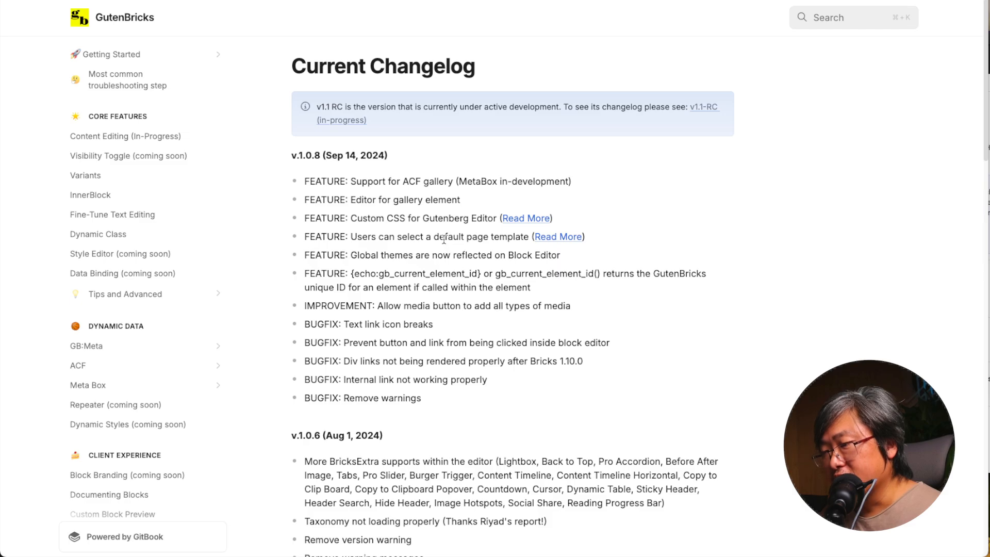
{"action": "left_click_drag", "start_coordinate": [352, 237], "coordinate": [523, 238]}
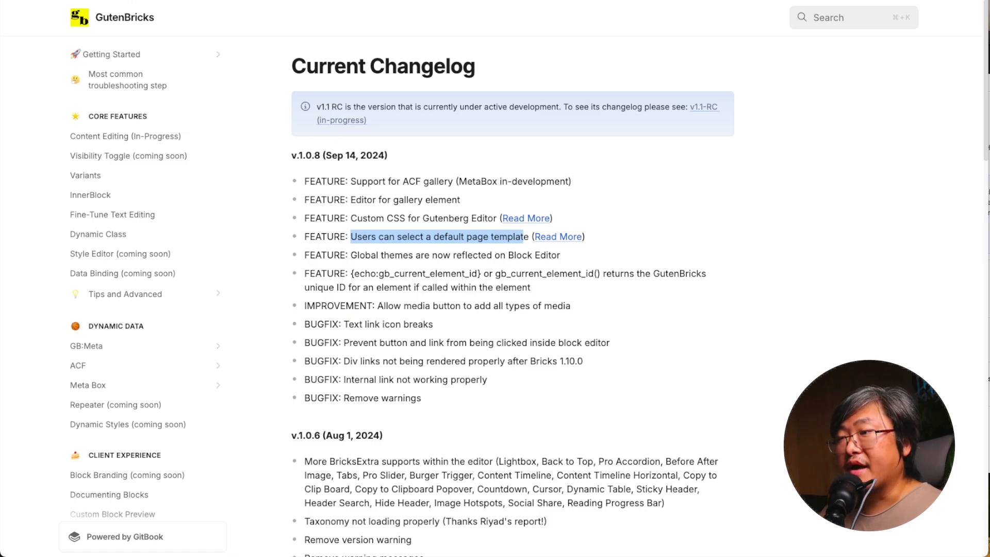
{"action": "key", "text": "ctrl+Tab"}
{"action": "mouse_move", "coordinate": [42, 73]}
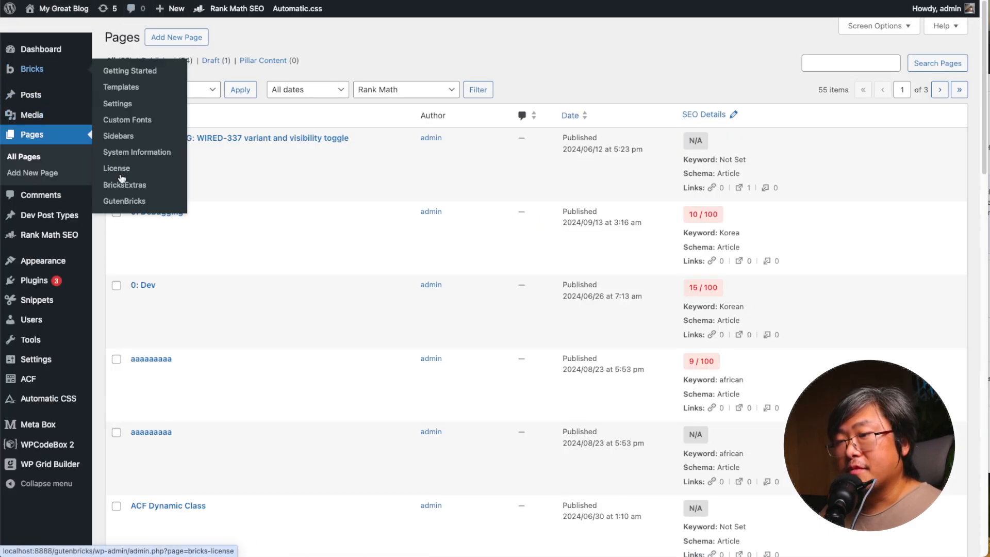
{"action": "left_click", "coordinate": [129, 201]}
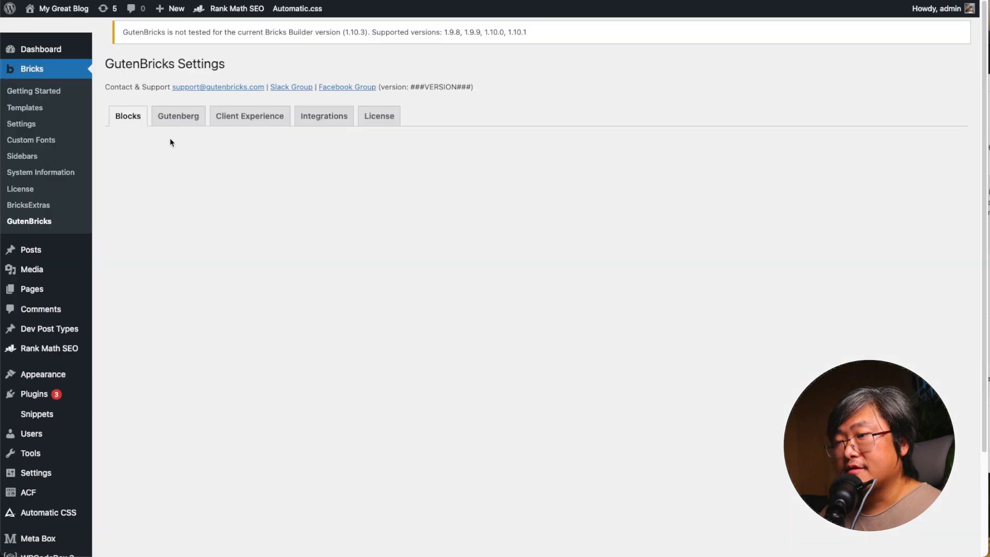
{"action": "left_click", "coordinate": [178, 117]}
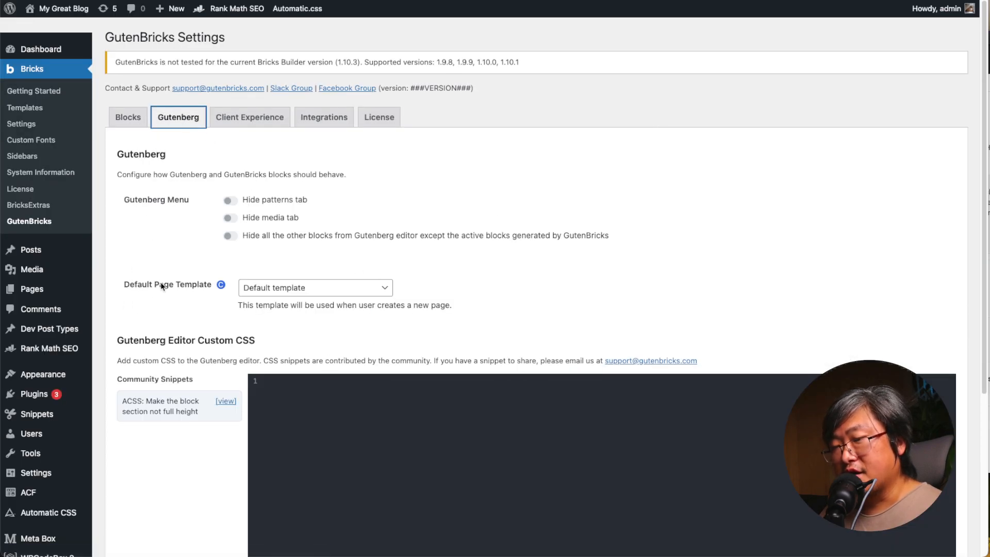
{"action": "left_click", "coordinate": [278, 269]}
{"action": "mouse_move", "coordinate": [221, 286]}
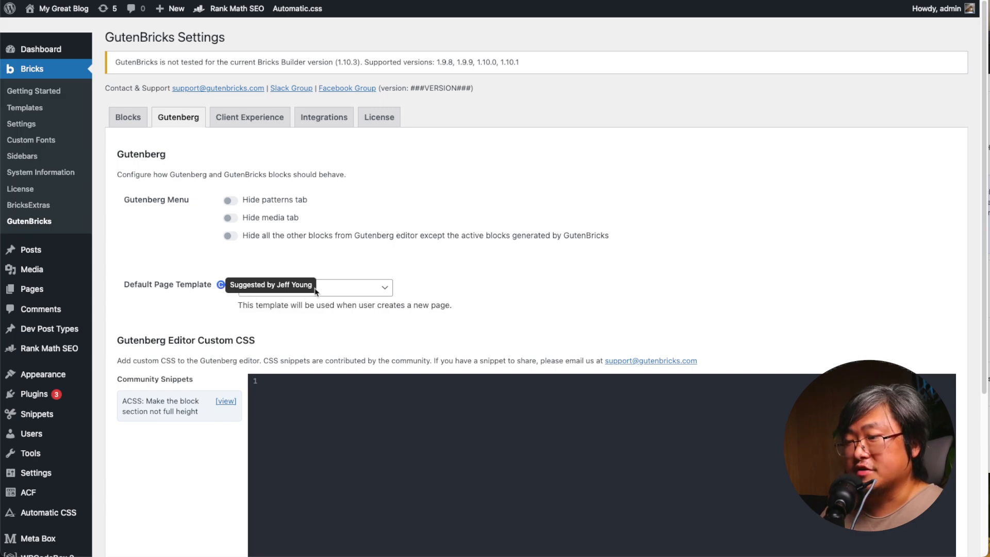
- Set the Default Page Template to My First GutenBricks Page Template, save the settings, and check the template on a new page
{"action": "left_click", "coordinate": [366, 287]}
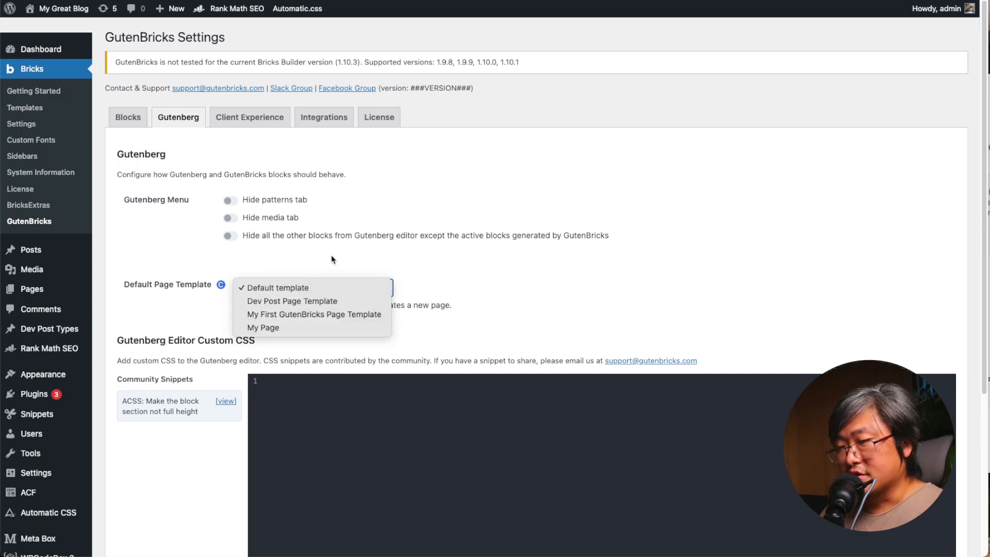
{"action": "left_click", "coordinate": [349, 314]}
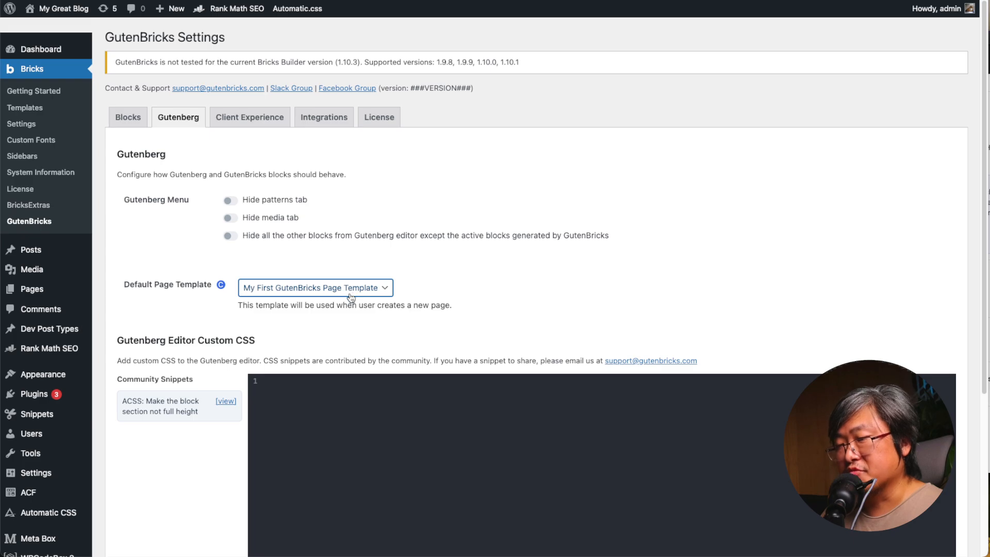
{"action": "scroll", "coordinate": [335, 335], "scroll_direction": "down", "scroll_amount": 5}
{"action": "left_click", "coordinate": [147, 404]}
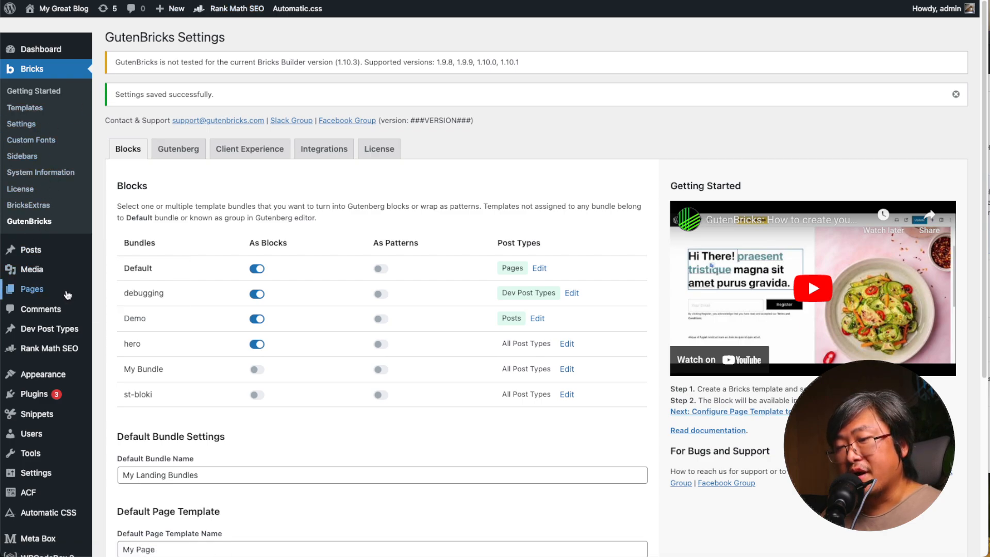
{"action": "mouse_move", "coordinate": [67, 291]}
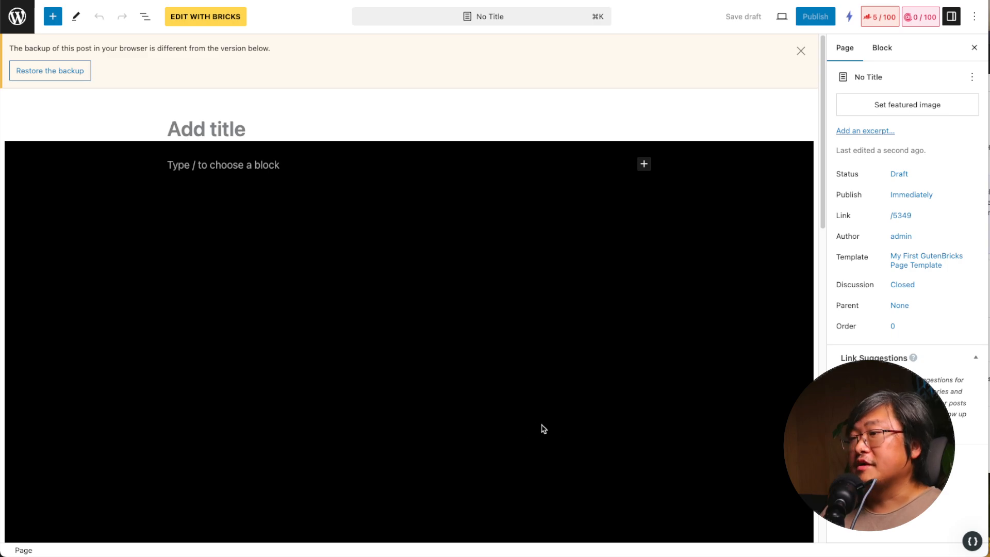
{"action": "left_click", "coordinate": [801, 51]}
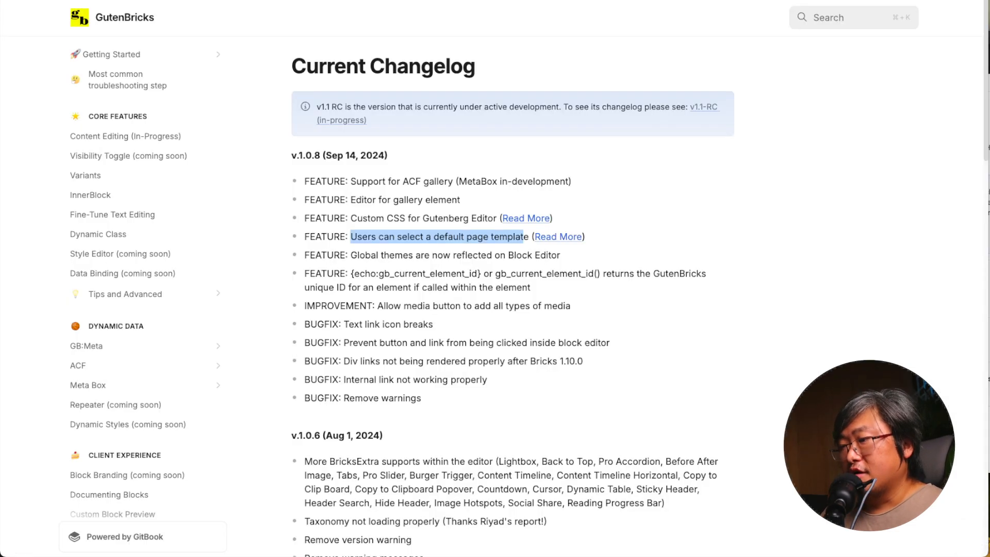
- Highlight the {echo:gb_current_element_id} feature entry in the v.1.0.8 changelog
{"action": "left_click", "coordinate": [517, 301]}
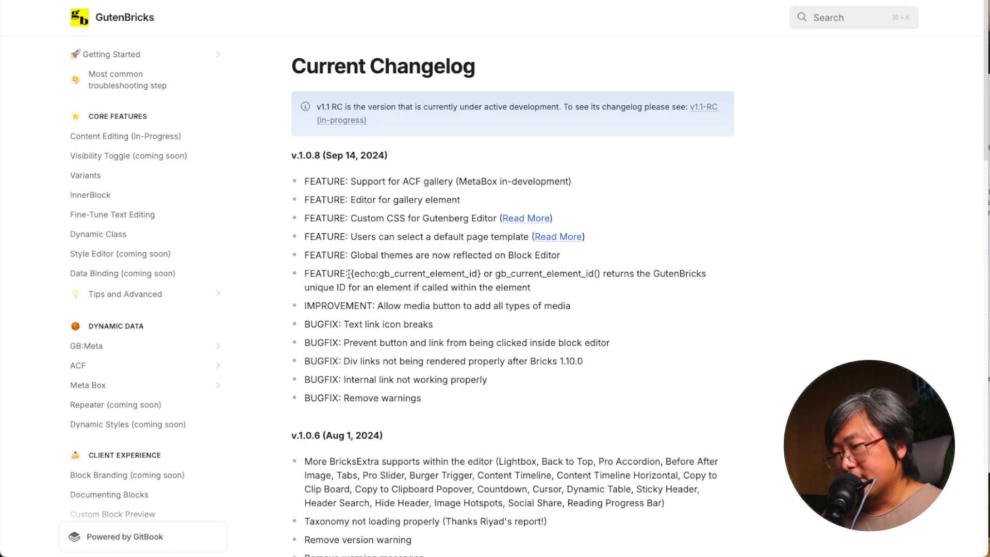
{"action": "left_click_drag", "start_coordinate": [351, 275], "coordinate": [436, 273]}
{"action": "left_click", "coordinate": [465, 276]}
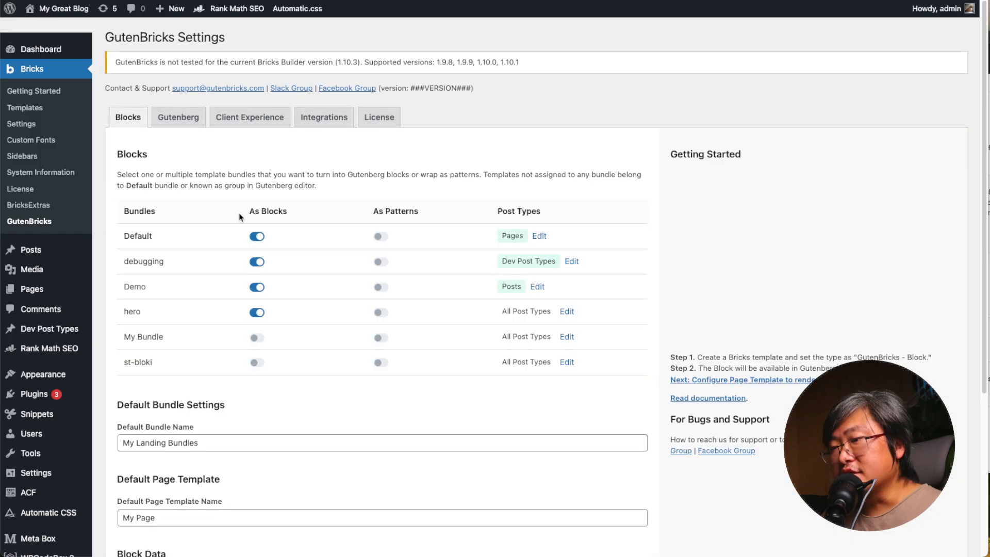
- Highlight the element ID in the Native Gallery text of the 0: Dev page and open that block's template in Bricks
{"action": "left_click", "coordinate": [33, 297]}
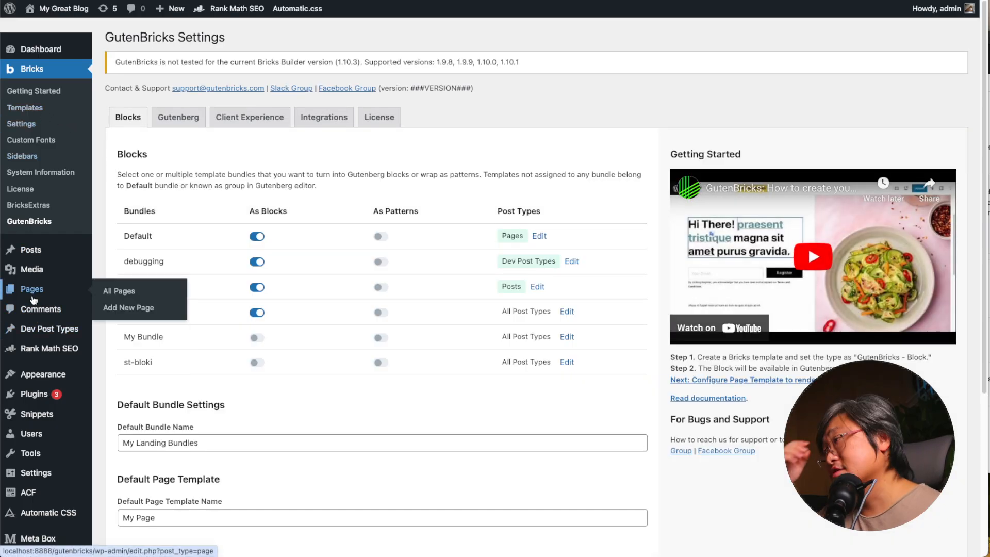
{"action": "mouse_move", "coordinate": [206, 193]}
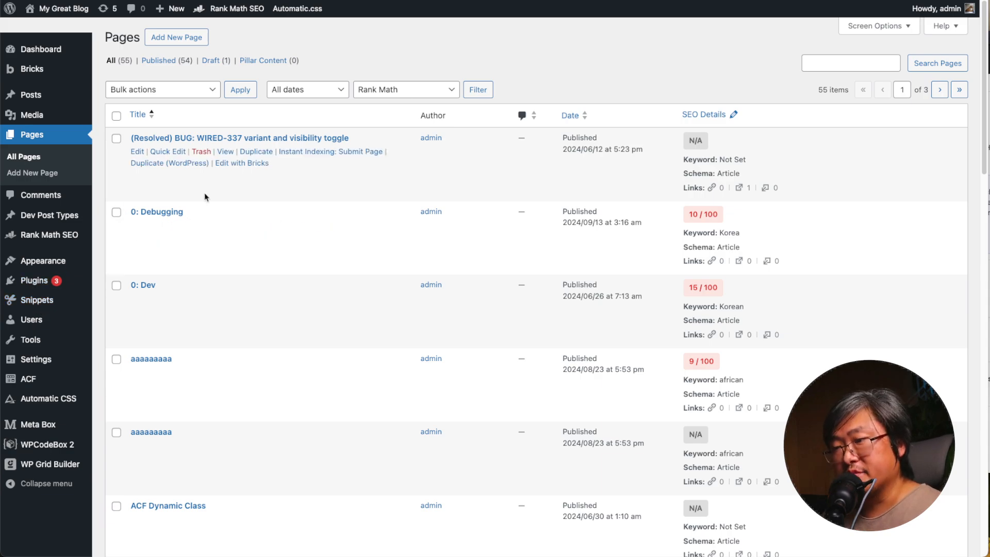
{"action": "left_click", "coordinate": [150, 286]}
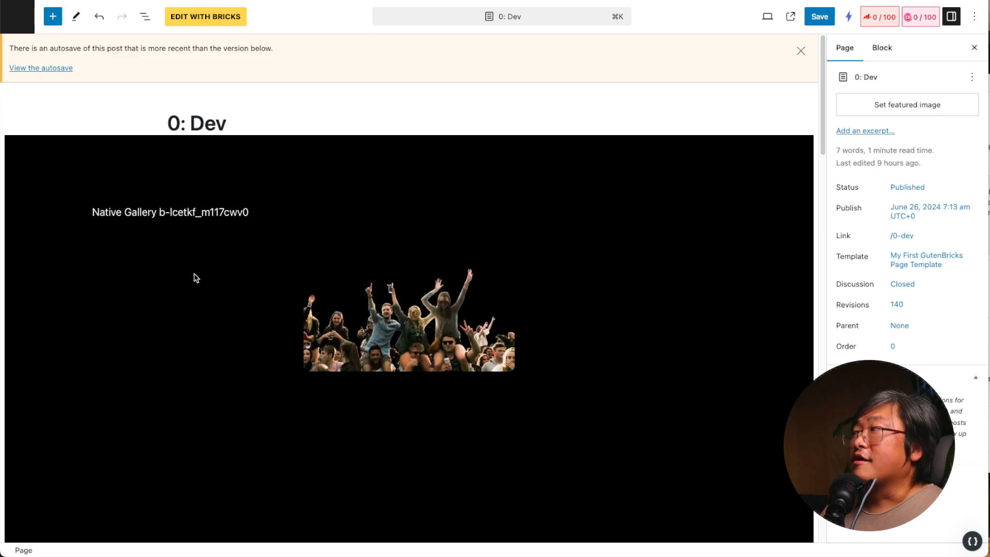
{"action": "left_click", "coordinate": [197, 212]}
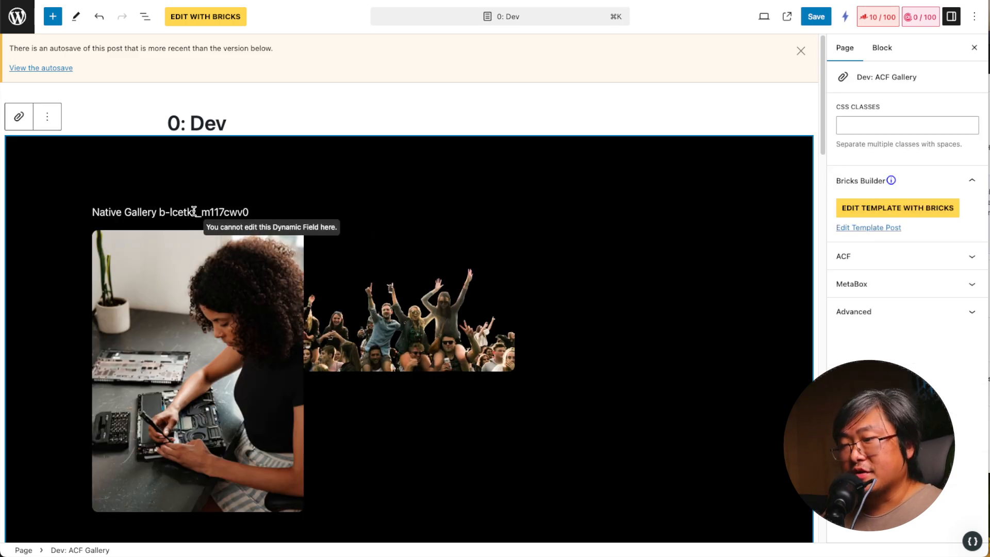
{"action": "left_click_drag", "start_coordinate": [158, 212], "coordinate": [250, 213]}
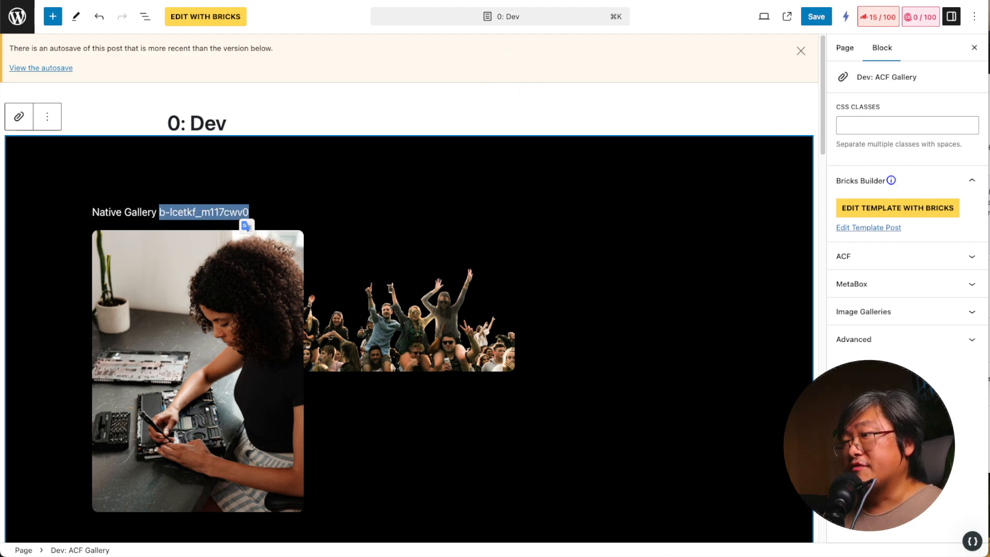
{"action": "left_click", "coordinate": [876, 208]}
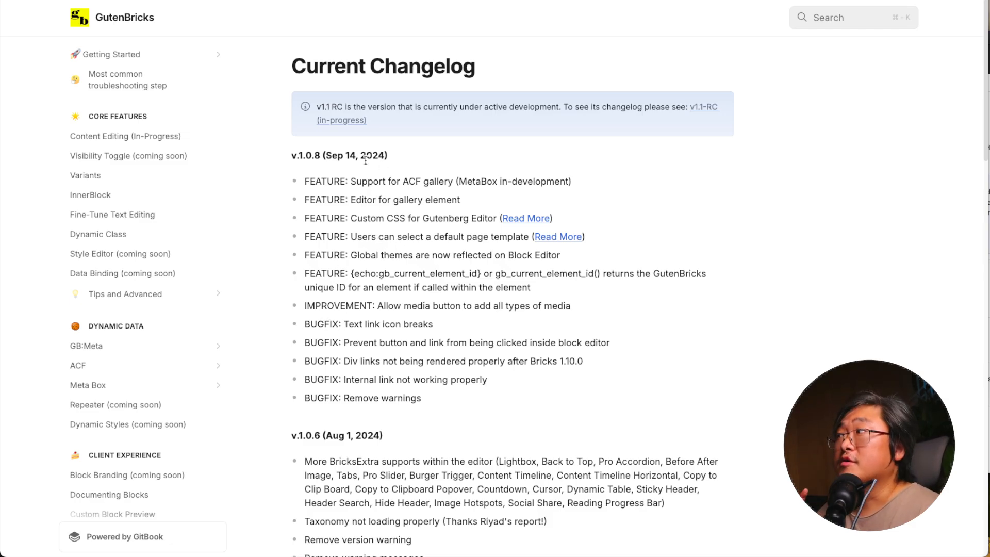
- Return from the changelog to the Bricks template and open the GutenBricks:Block section of its template settings
{"action": "left_click", "coordinate": [352, 126]}
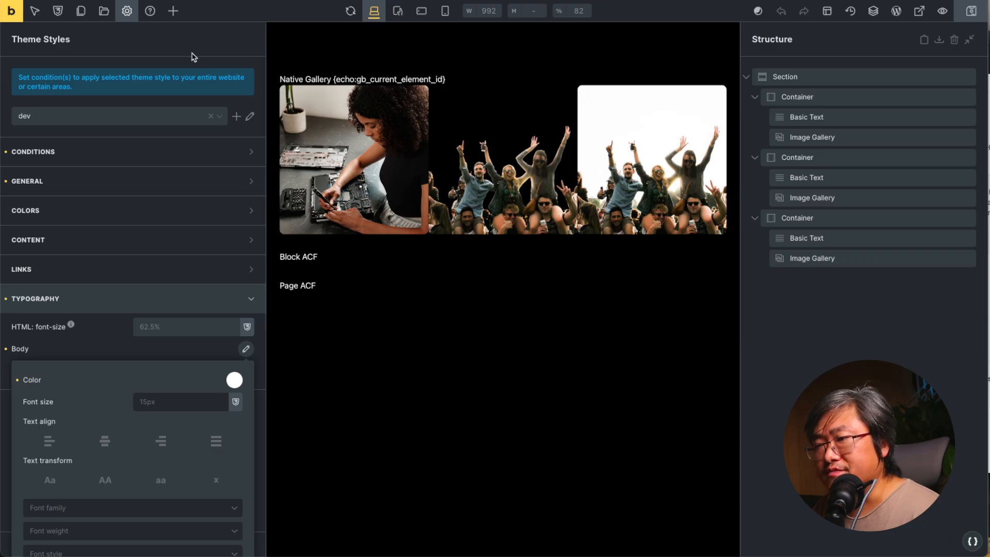
{"action": "left_click", "coordinate": [127, 11]}
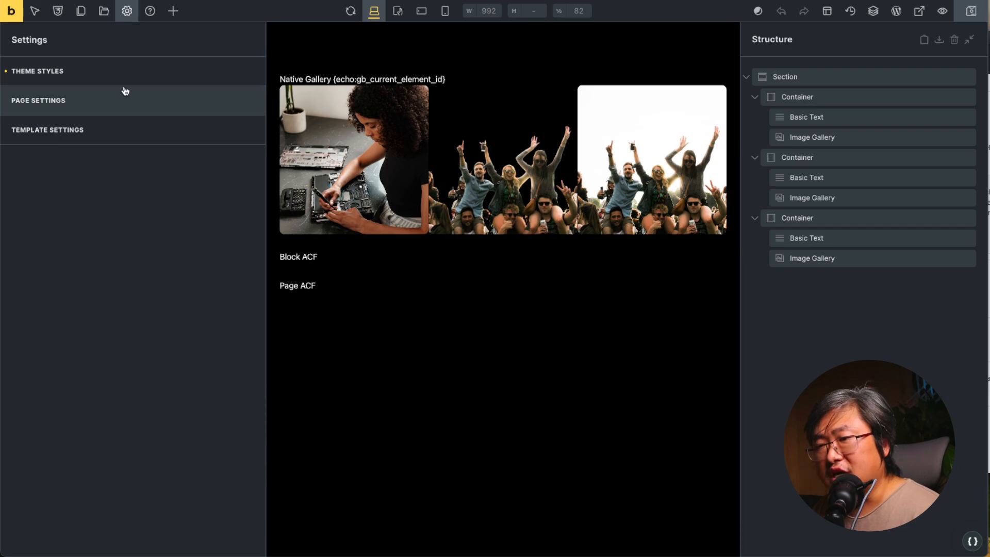
{"action": "left_click", "coordinate": [80, 129]}
{"action": "left_click", "coordinate": [81, 131]}
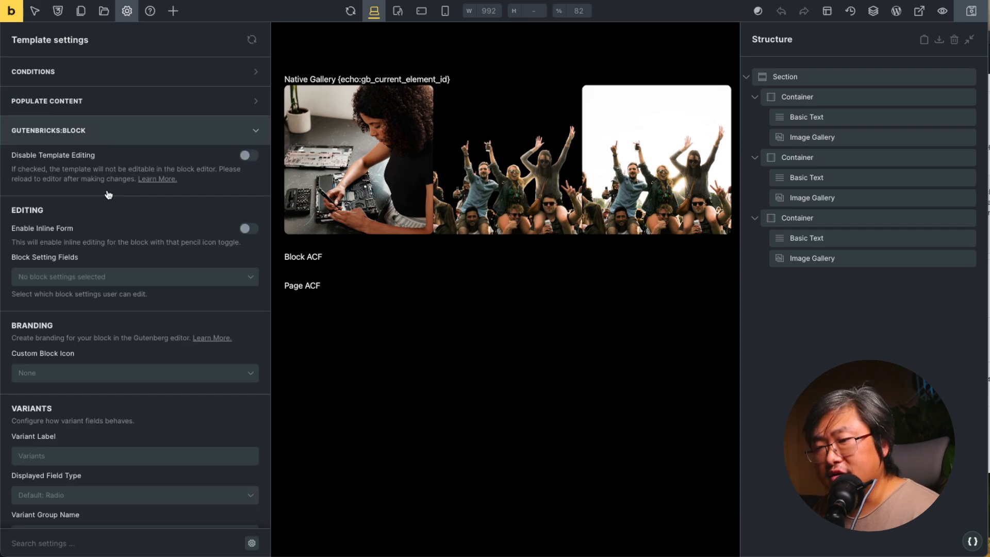
- Add console.log('%%block_id%%'); as the template's JavaScript In Editor code under Block Editor Code
{"action": "scroll", "coordinate": [137, 256], "scroll_direction": "down", "scroll_amount": 9}
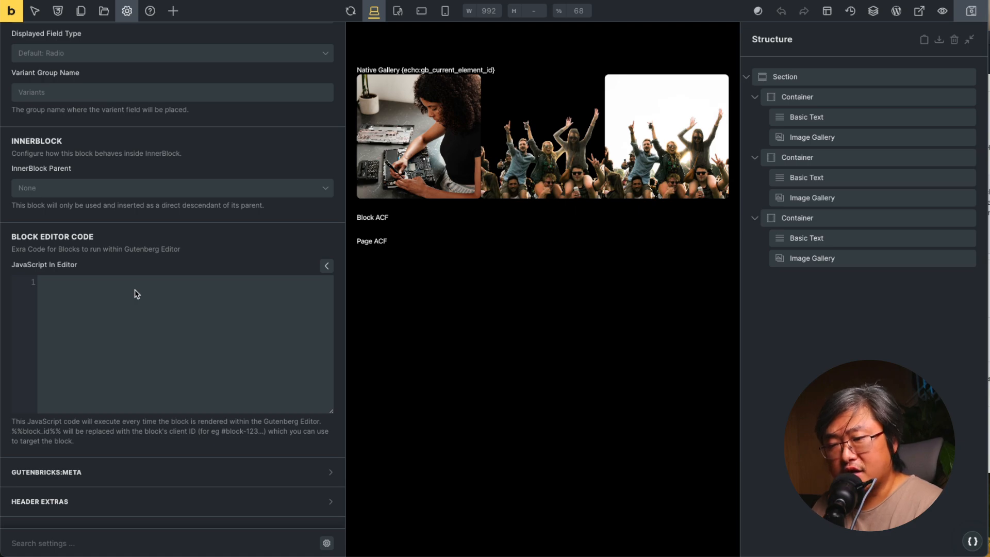
{"action": "left_click", "coordinate": [133, 285]}
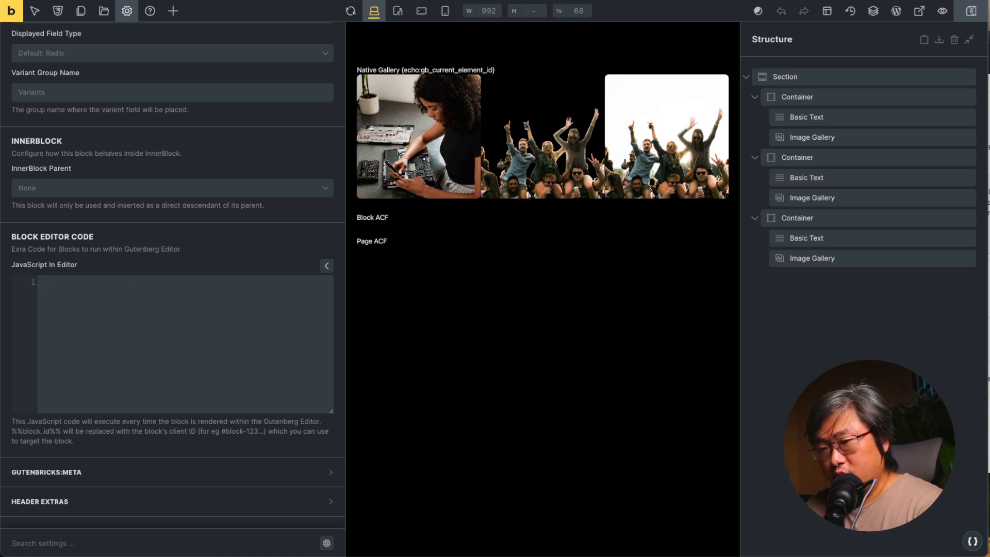
{"action": "type", "text": "console.log"}
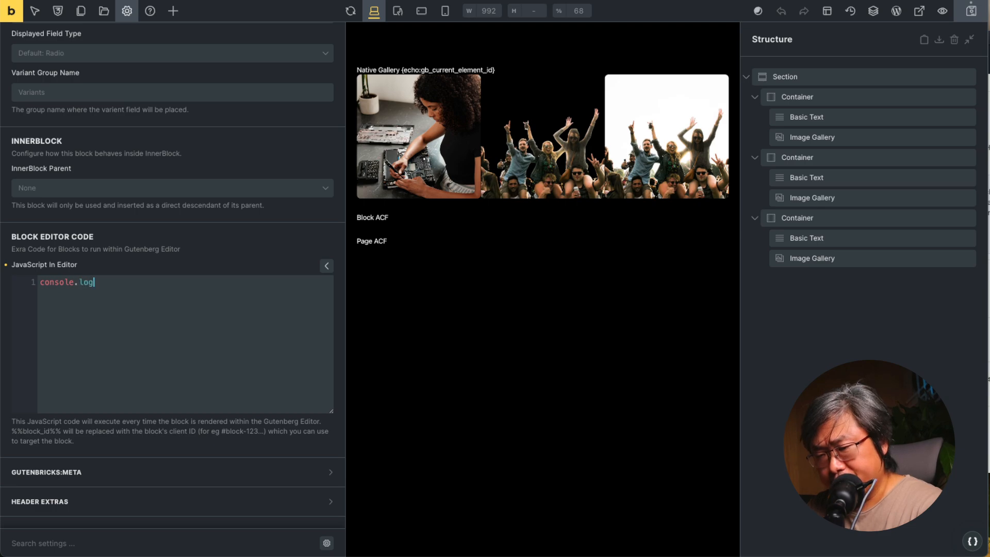
{"action": "type", "text": "('');"}
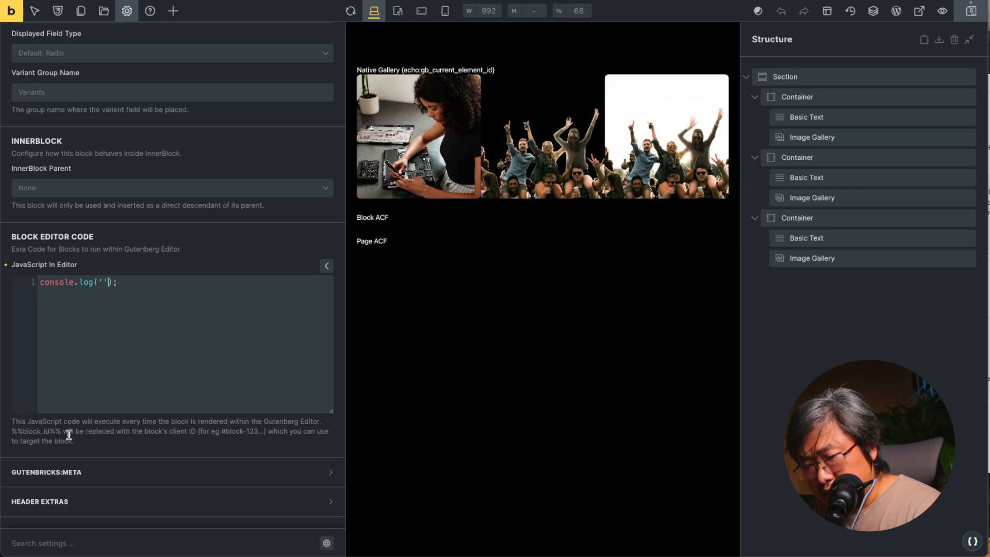
{"action": "left_click_drag", "start_coordinate": [61, 431], "coordinate": [14, 433]}
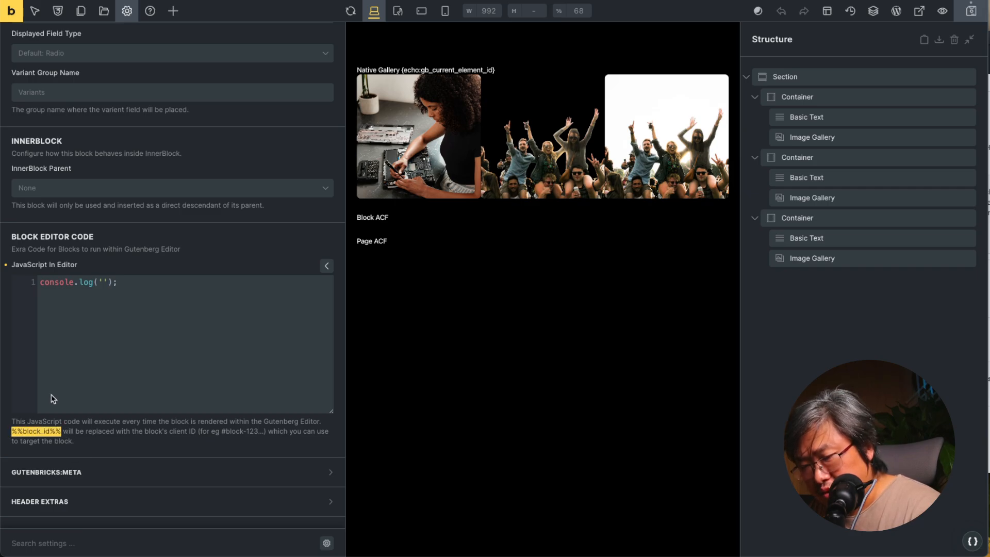
{"action": "key", "text": "ctrl+c"}
{"action": "left_click", "coordinate": [104, 282]}
{"action": "key", "text": "ctrl+v"}
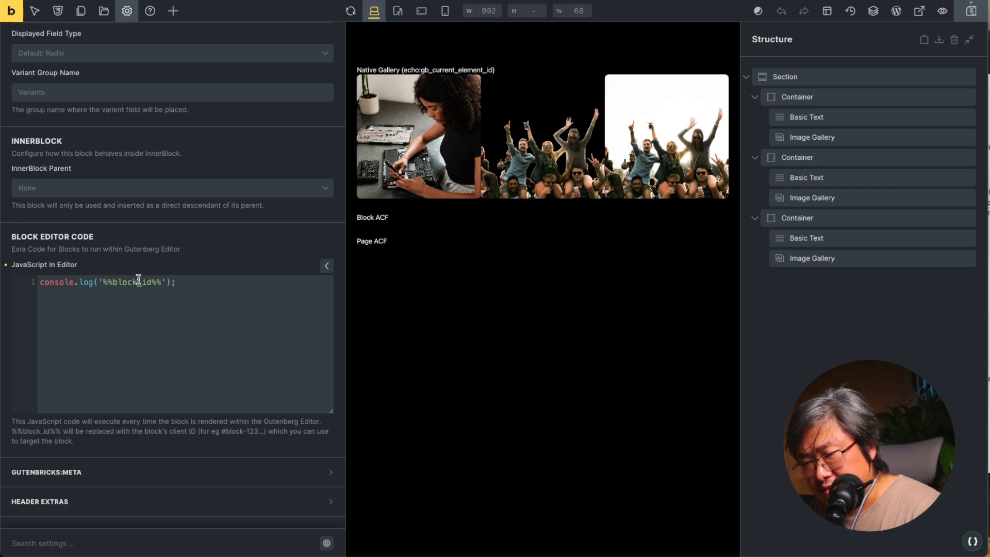
{"action": "left_click", "coordinate": [204, 280]}
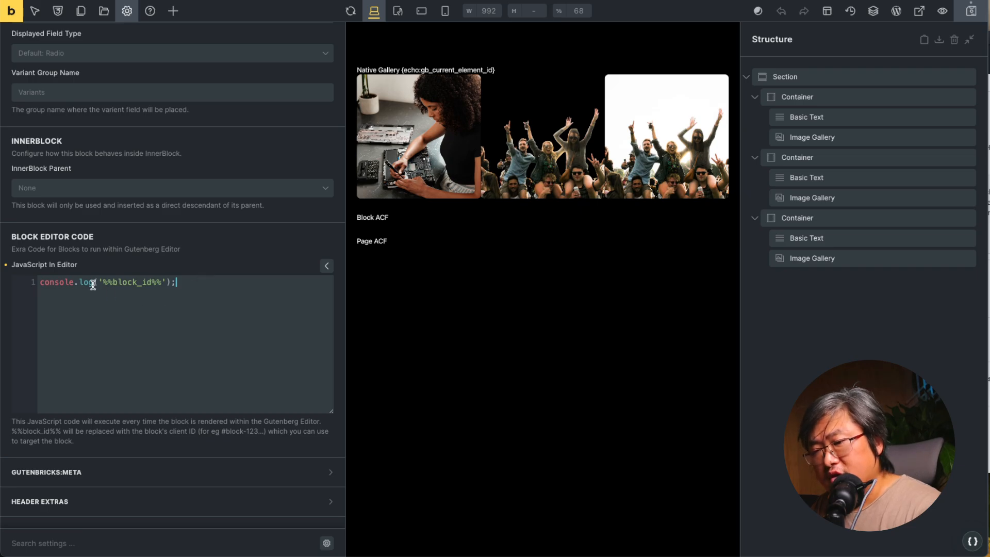
- Extend the logged message to 'Block ID: %%block_id%% has been rendered!' and save the template
{"action": "key", "text": "Left"}
{"action": "key", "text": "Left"}
{"action": "key", "text": "Left"}
{"action": "key", "text": "Left"}
{"action": "key", "text": "Left"}
{"action": "key", "text": "Left"}
{"action": "key", "text": "Left"}
{"action": "key", "text": "Left"}
{"action": "key", "text": "Left"}
{"action": "key", "text": "Left"}
{"action": "key", "text": "Left"}
{"action": "key", "text": "Left"}
{"action": "key", "text": "Left"}
{"action": "key", "text": "Left"}
{"action": "key", "text": "Left"}
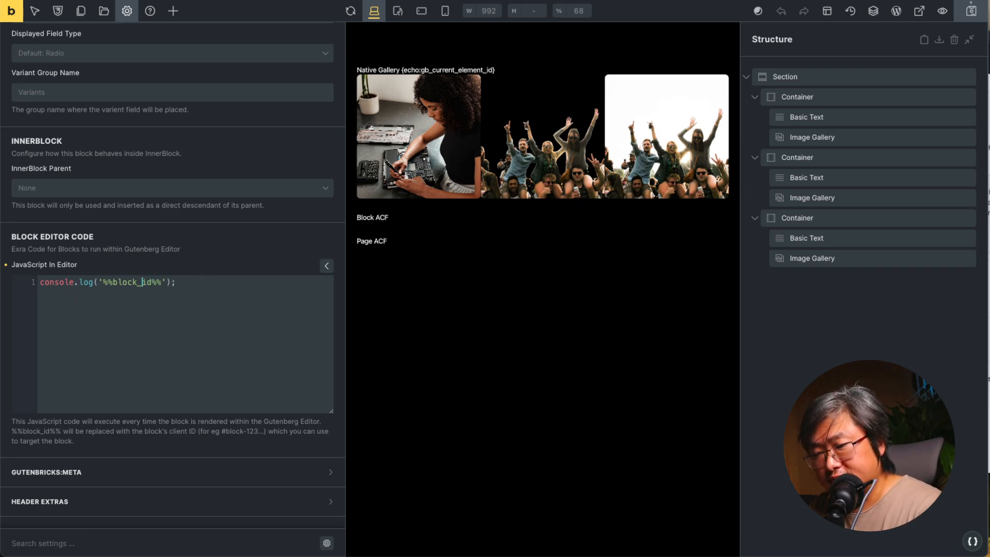
{"action": "type", "text": "Block "}
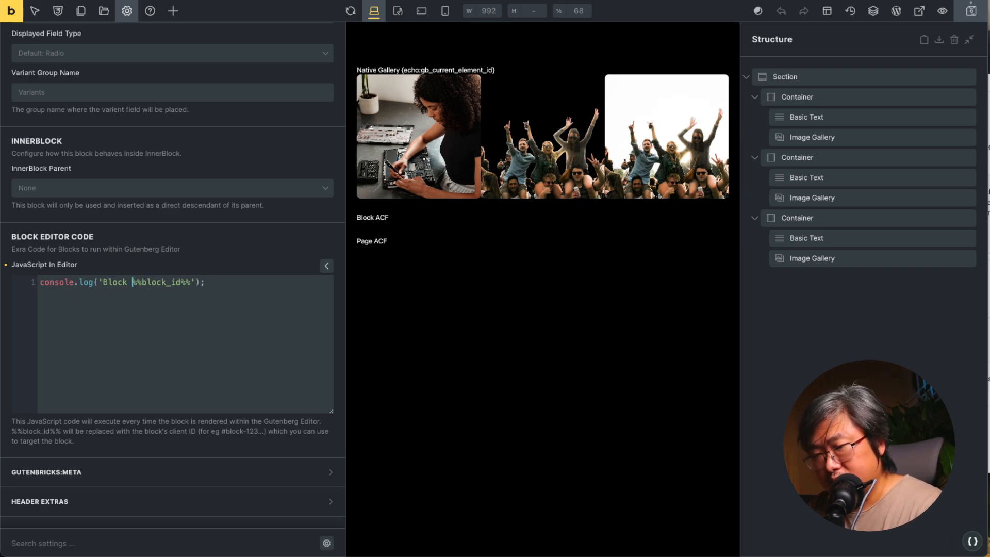
{"action": "type", "text": "ID:"}
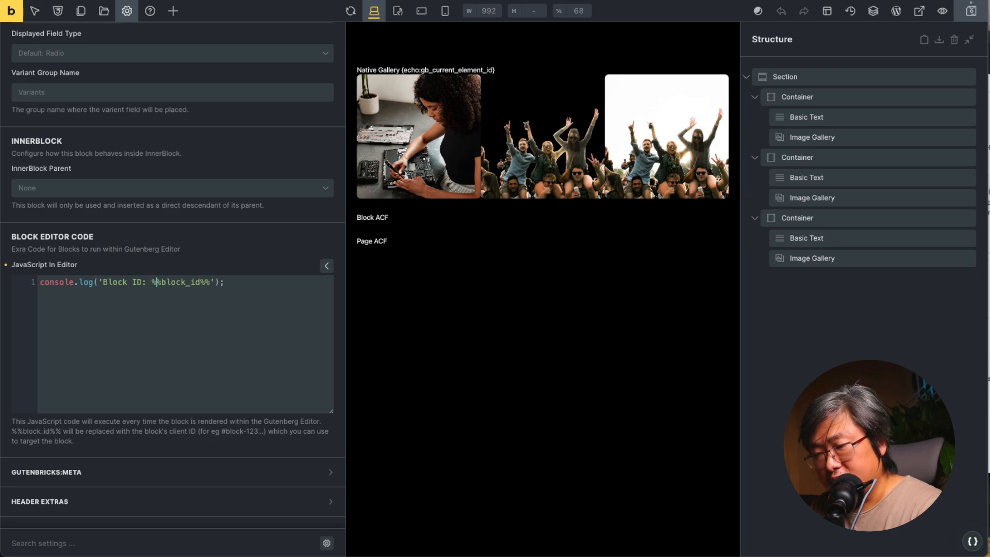
{"action": "left_click", "coordinate": [210, 282]}
{"action": "type", "text": "has been r"}
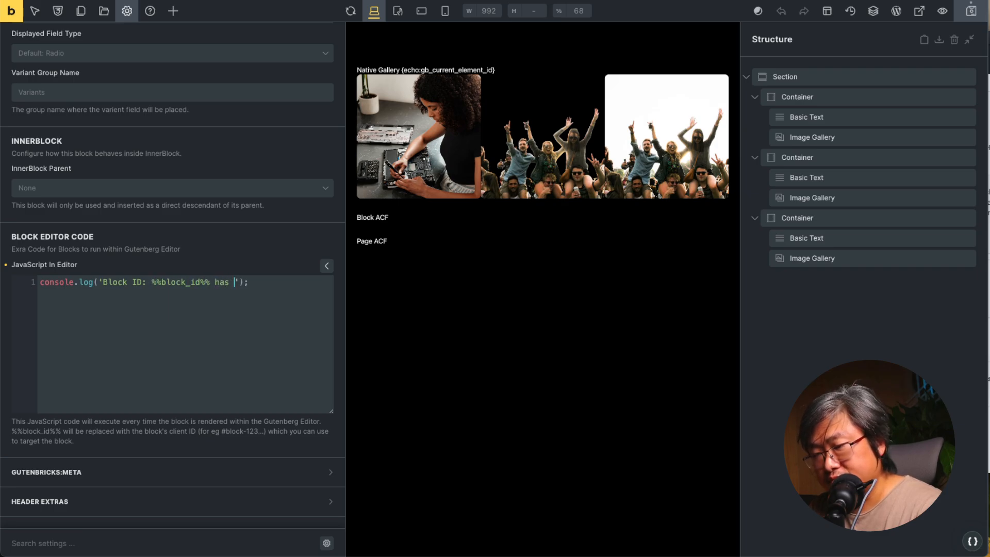
{"action": "type", "text": "endered!"}
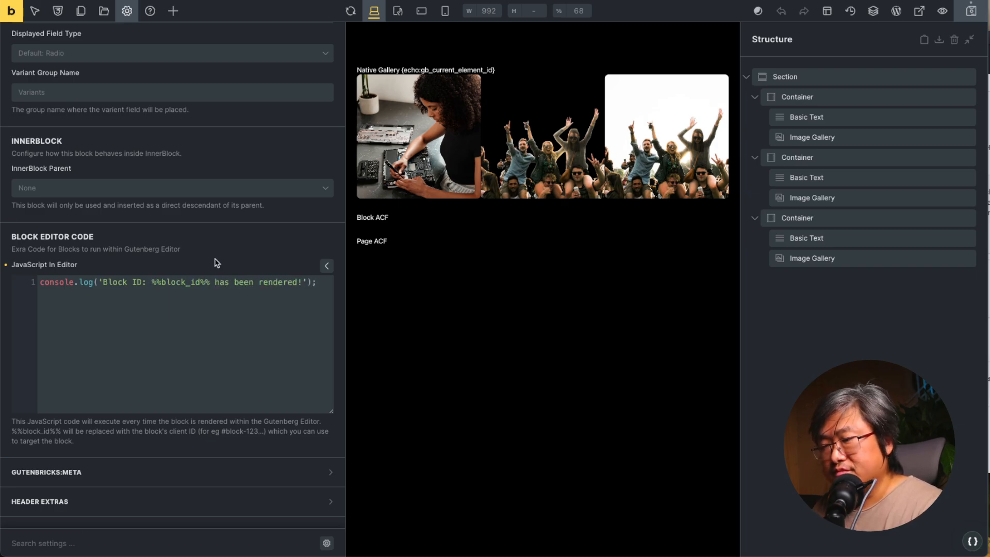
{"action": "left_click", "coordinate": [971, 10]}
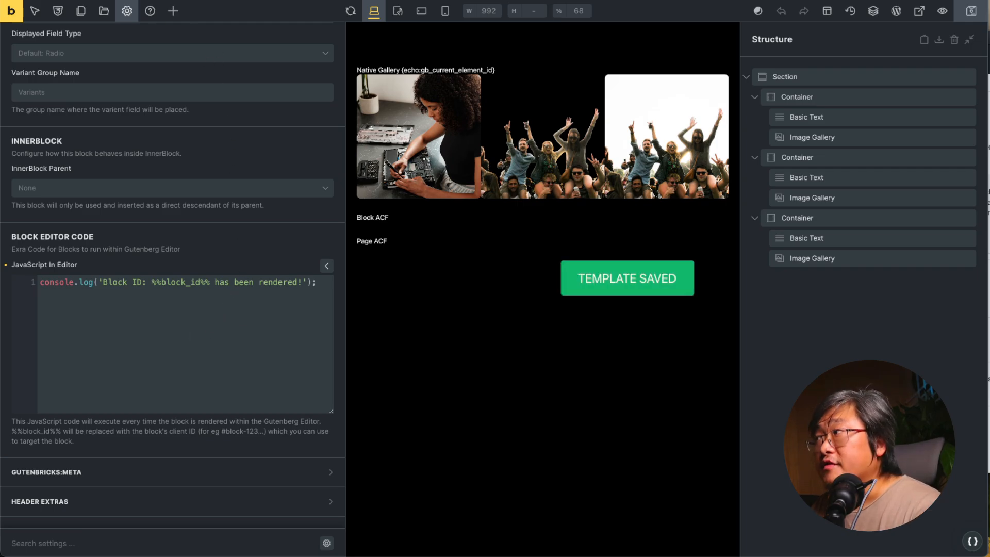
- Return to the 0: Dev page, dismiss the autosave notice, and open the browser developer tools docked to the bottom
{"action": "left_click", "coordinate": [111, 0]}
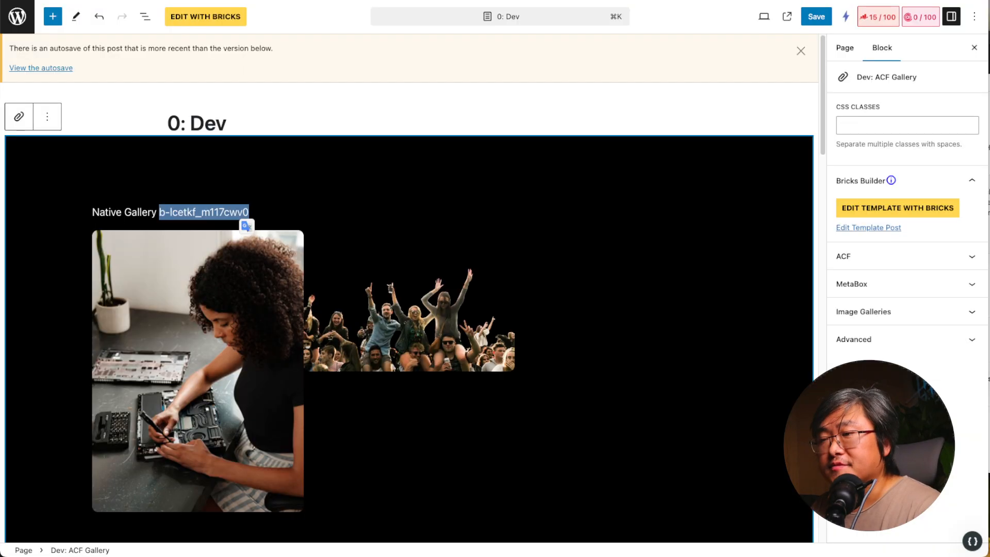
{"action": "left_click", "coordinate": [212, 95]}
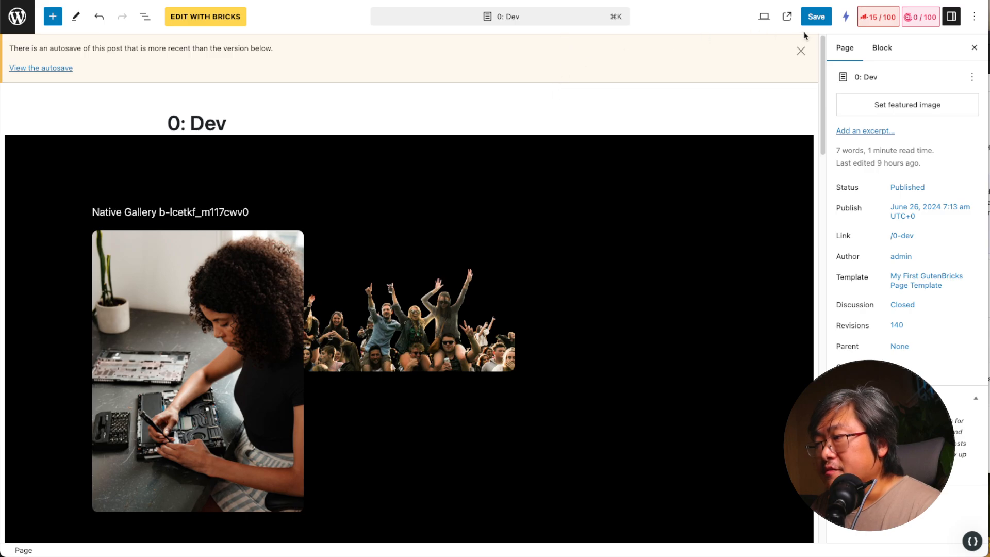
{"action": "left_click", "coordinate": [801, 51]}
{"action": "right_click", "coordinate": [712, 20]}
{"action": "left_click", "coordinate": [741, 280]}
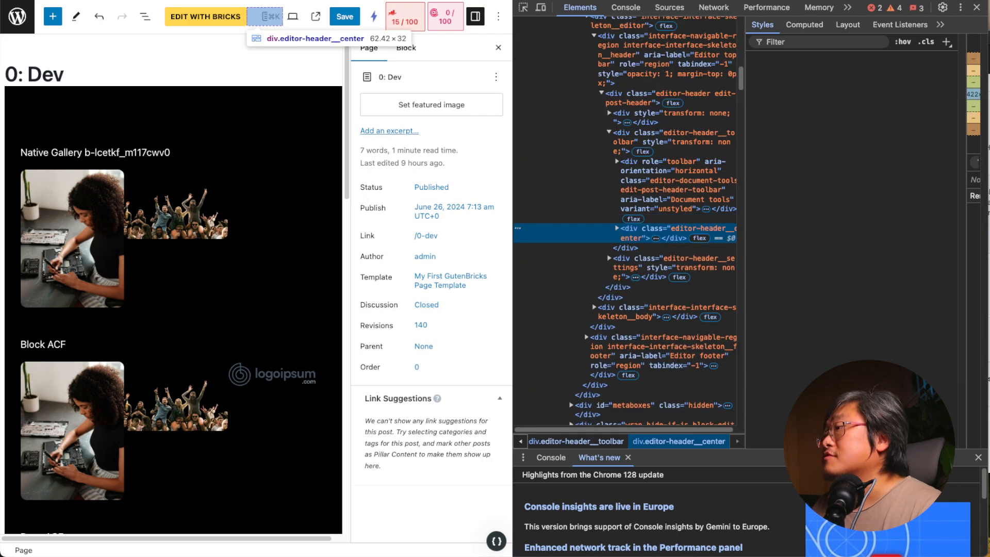
{"action": "left_click", "coordinate": [960, 7]}
{"action": "left_click", "coordinate": [958, 28]}
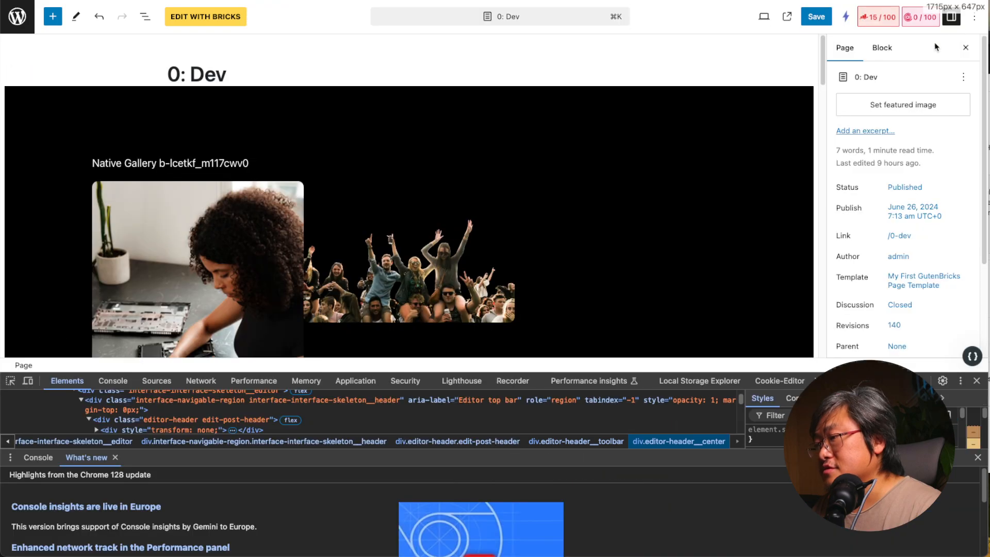
- Reload the 0: Dev page without saving and show the browser console output
{"action": "key", "text": "super+r"}
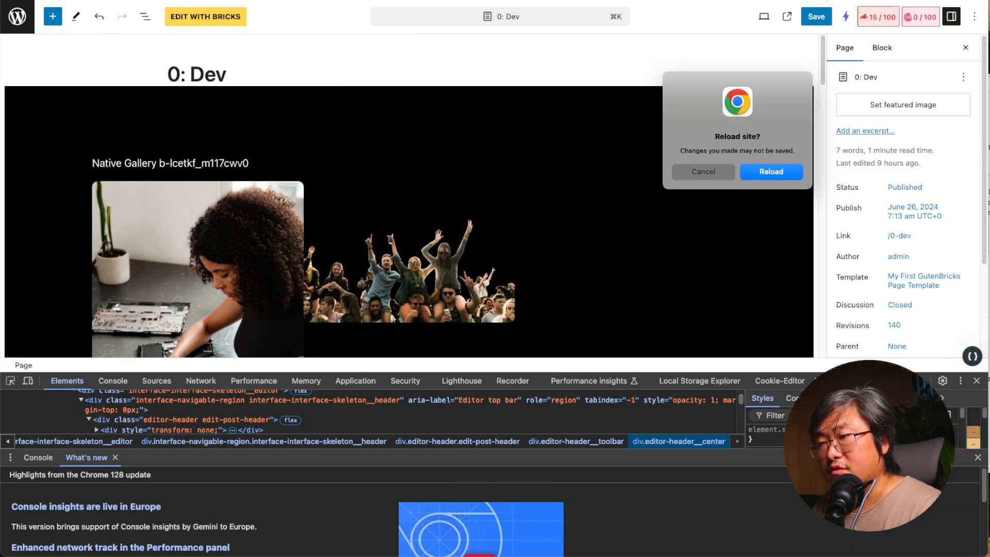
{"action": "left_click", "coordinate": [769, 170]}
{"action": "left_click", "coordinate": [113, 381]}
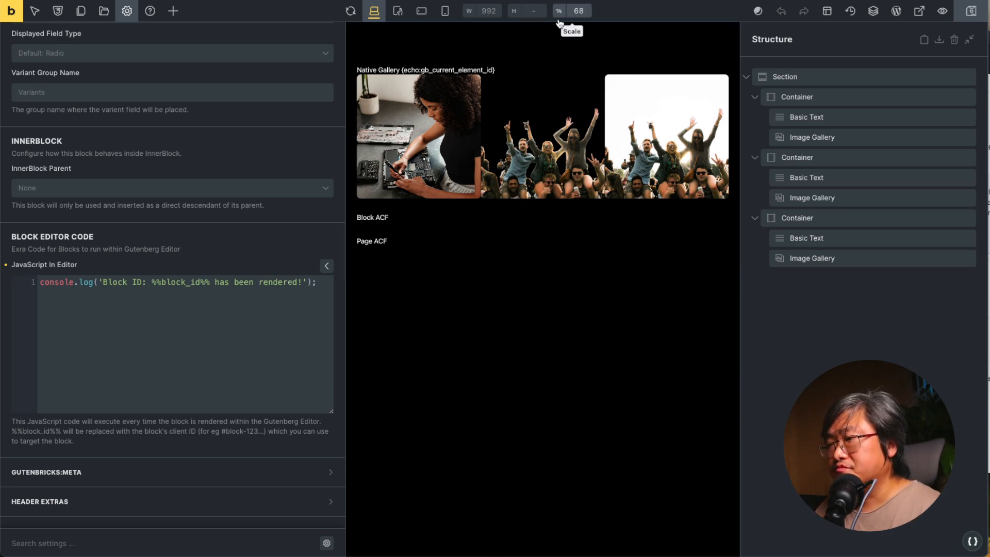
- Open the Rank Math analysis for the 0: Dev page, append Korean to the Block ACF text, and review the Basic SEO checks
{"action": "left_click", "coordinate": [570, 0]}
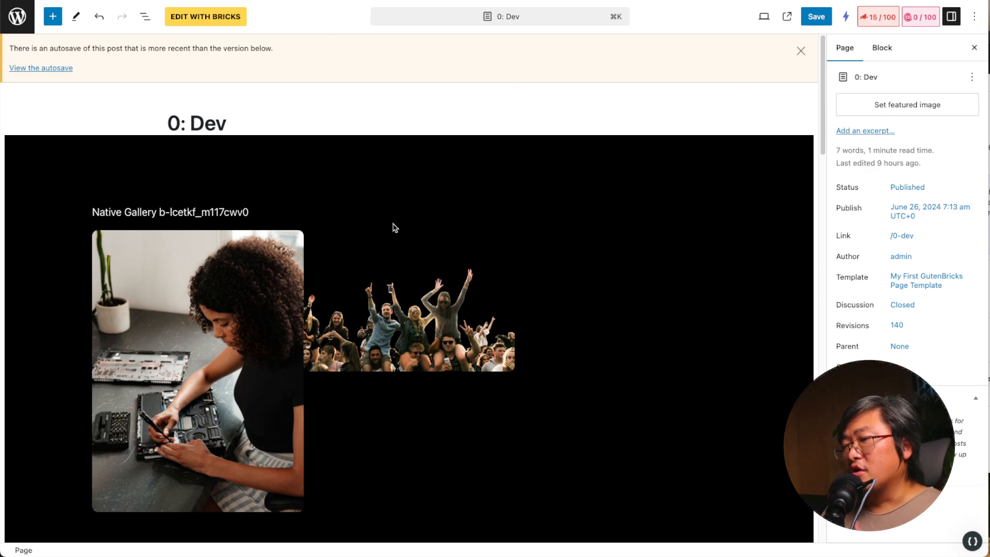
{"action": "left_click", "coordinate": [881, 21]}
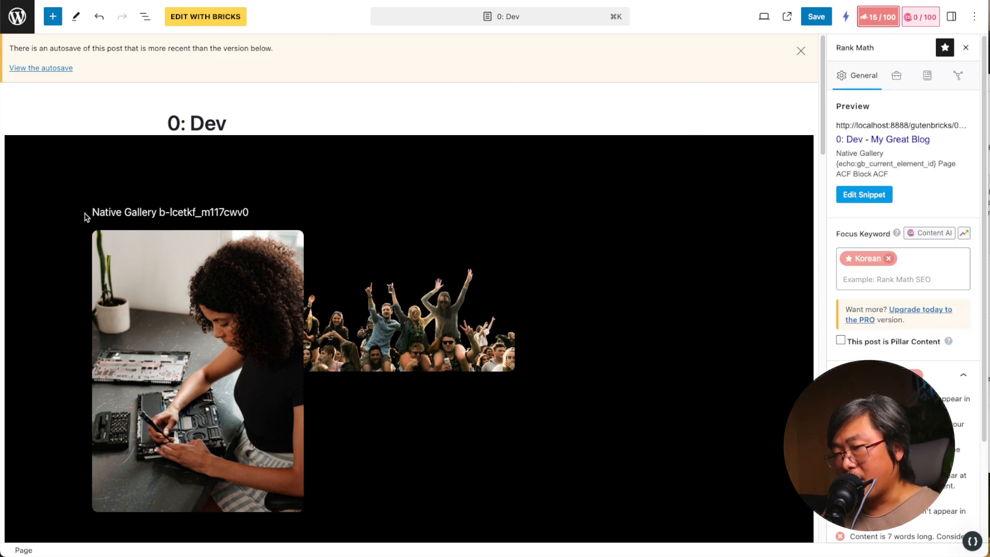
{"action": "left_click", "coordinate": [148, 221]}
{"action": "scroll", "coordinate": [353, 323], "scroll_direction": "down", "scroll_amount": 7}
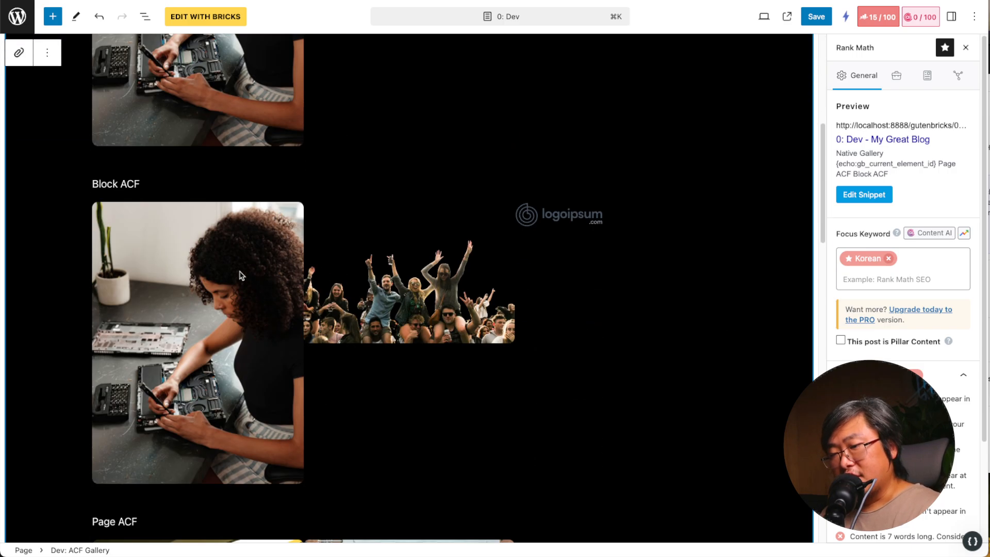
{"action": "left_click", "coordinate": [175, 184]}
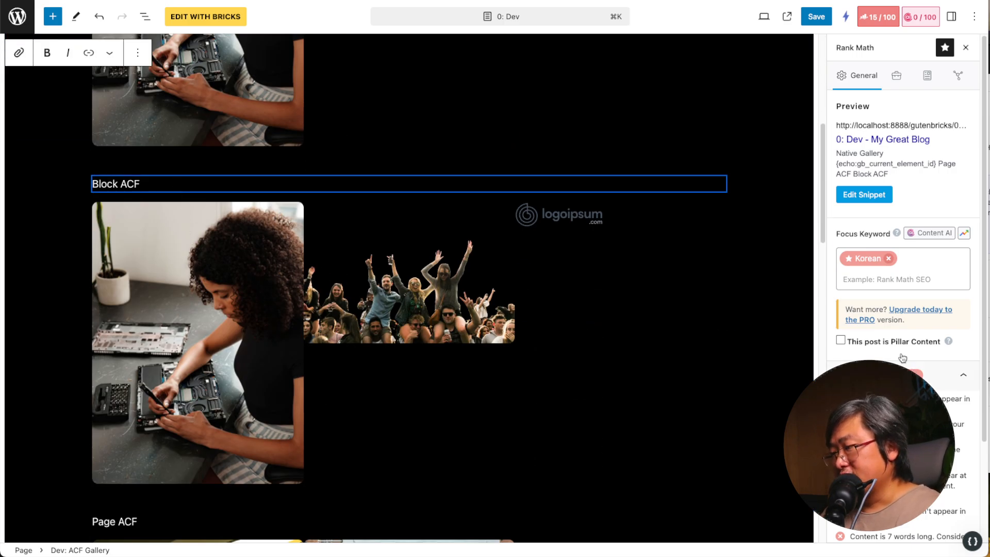
{"action": "scroll", "coordinate": [898, 329], "scroll_direction": "down", "scroll_amount": 3}
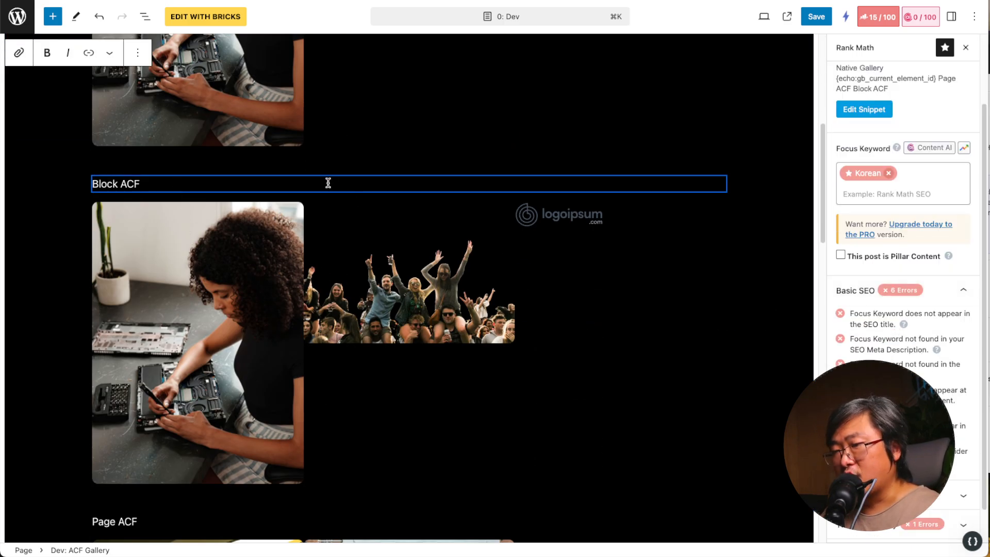
{"action": "type", "text": "Korean"}
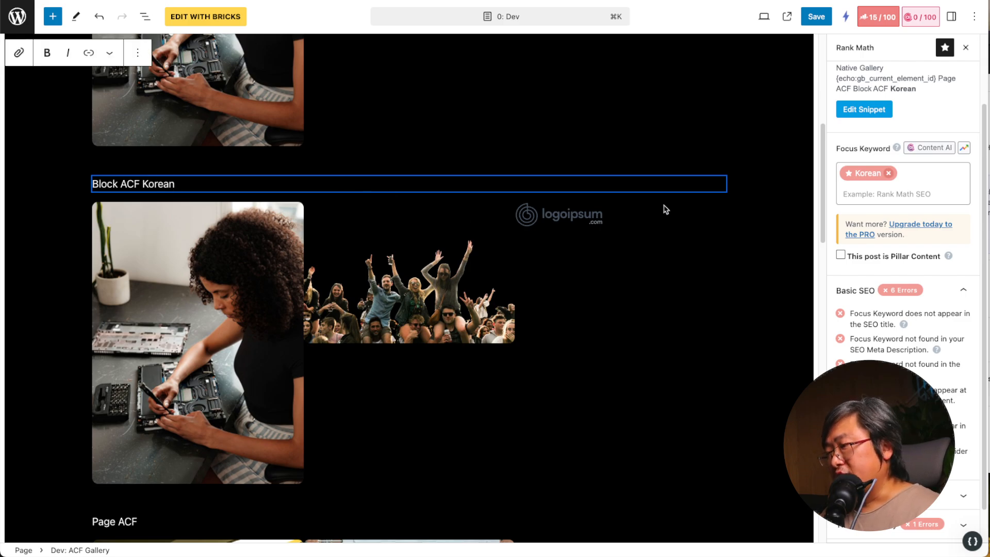
{"action": "left_click", "coordinate": [666, 209]}
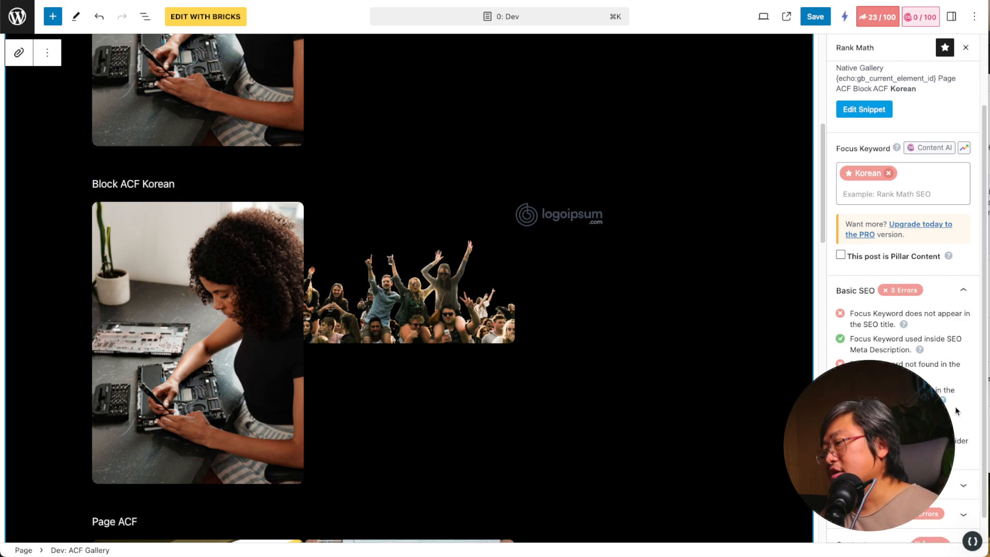
{"action": "scroll", "coordinate": [958, 412], "scroll_direction": "down", "scroll_amount": 1}
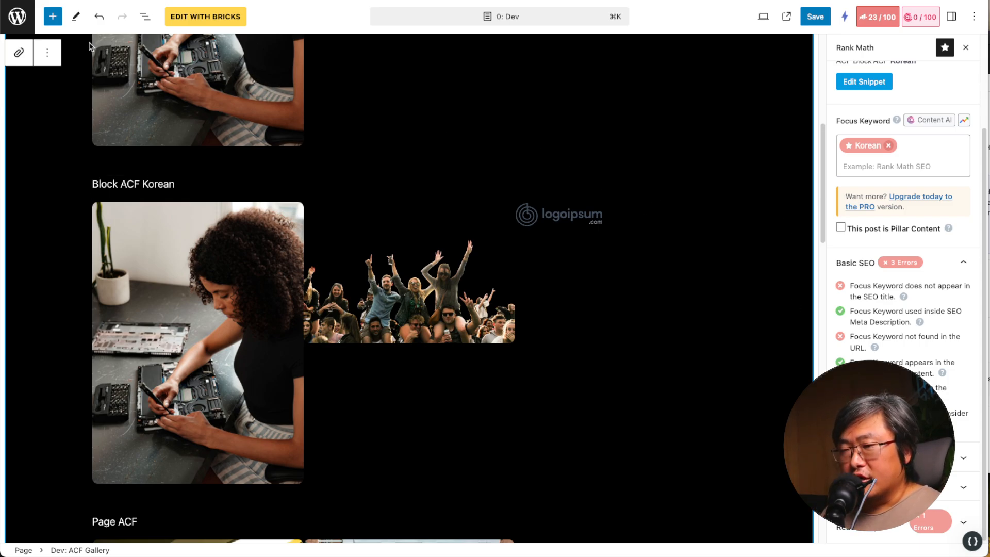
- Leave the 0: Dev page without saving and open the Block Data section of the GutenBricks settings
{"action": "left_click", "coordinate": [11, 16]}
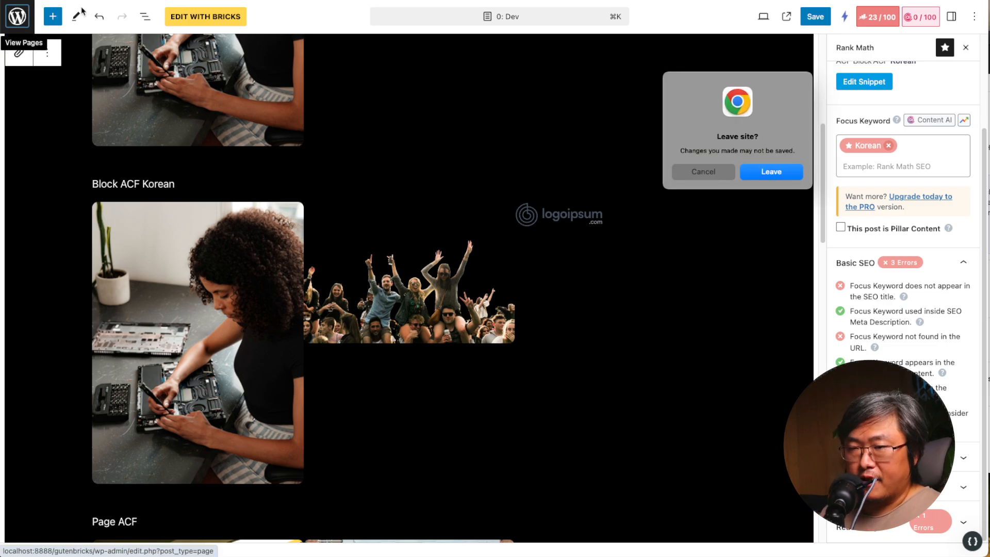
{"action": "left_click", "coordinate": [793, 175]}
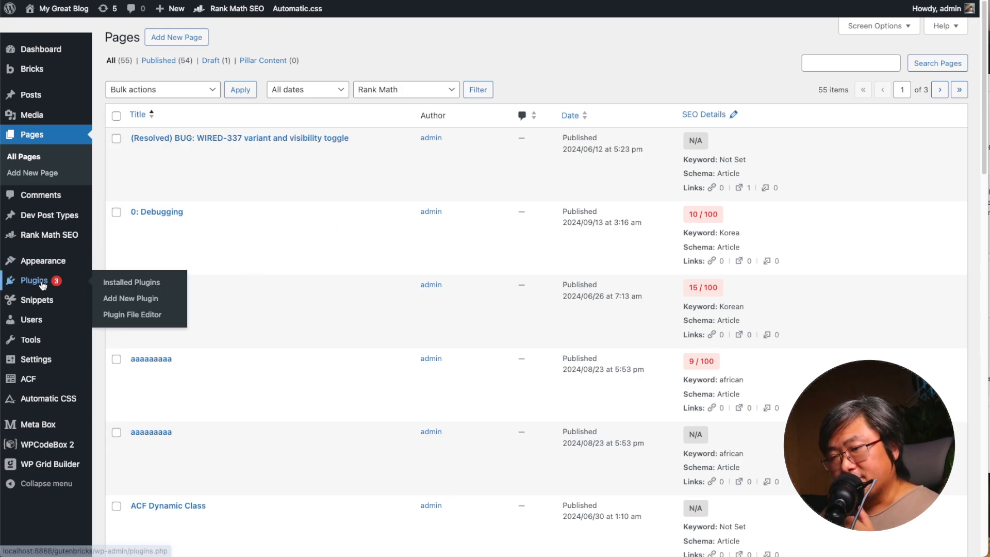
{"action": "mouse_move", "coordinate": [32, 68]}
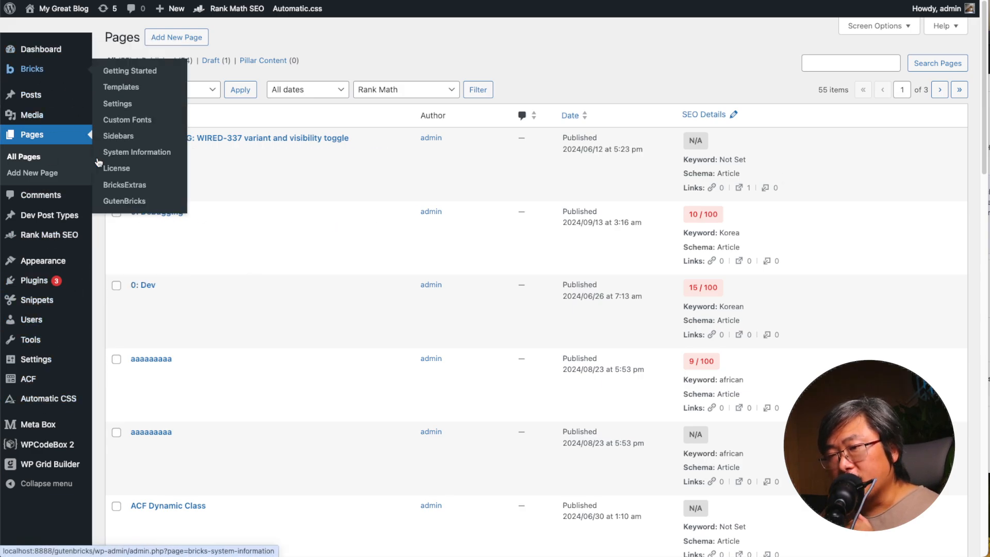
{"action": "left_click", "coordinate": [128, 204]}
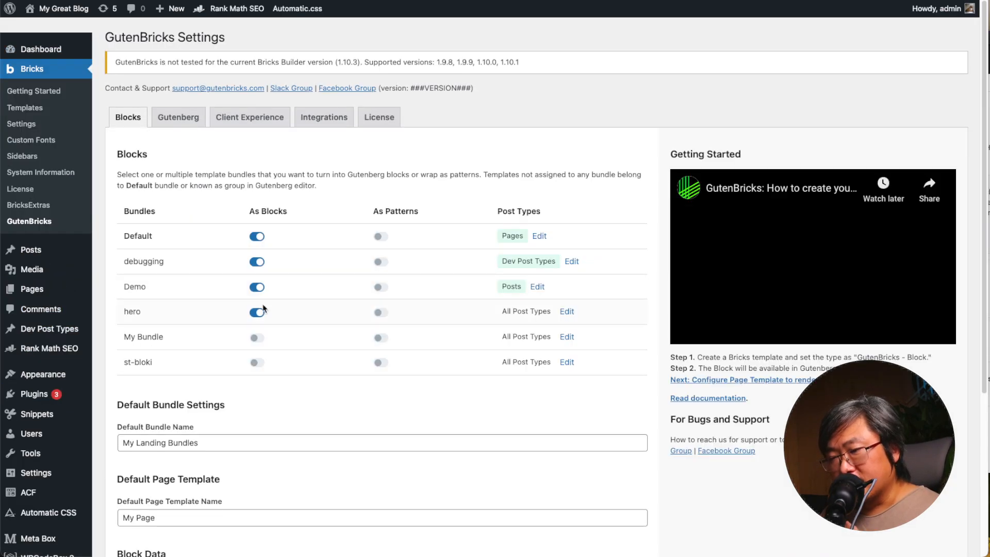
{"action": "scroll", "coordinate": [250, 310], "scroll_direction": "down", "scroll_amount": 5}
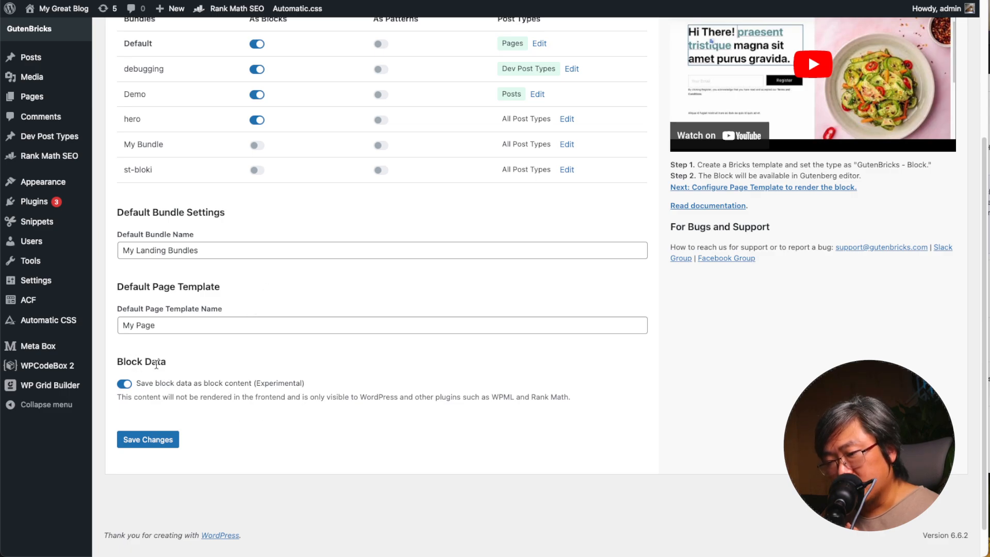